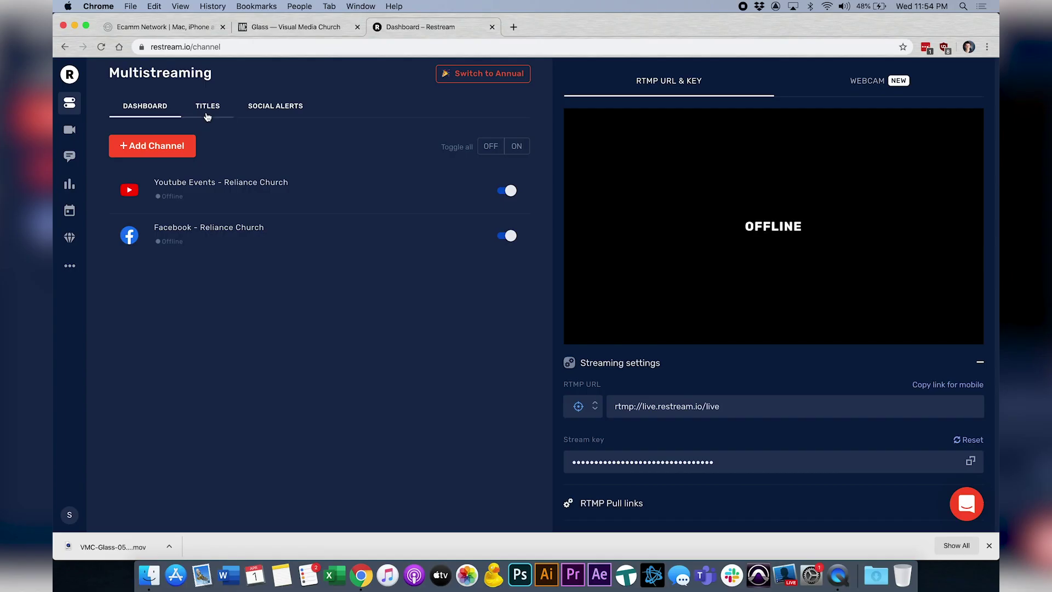
# - Enter 'Church service sunday' on the Titles page and update it on YouTube and Facebook
pyautogui.click(207, 113)
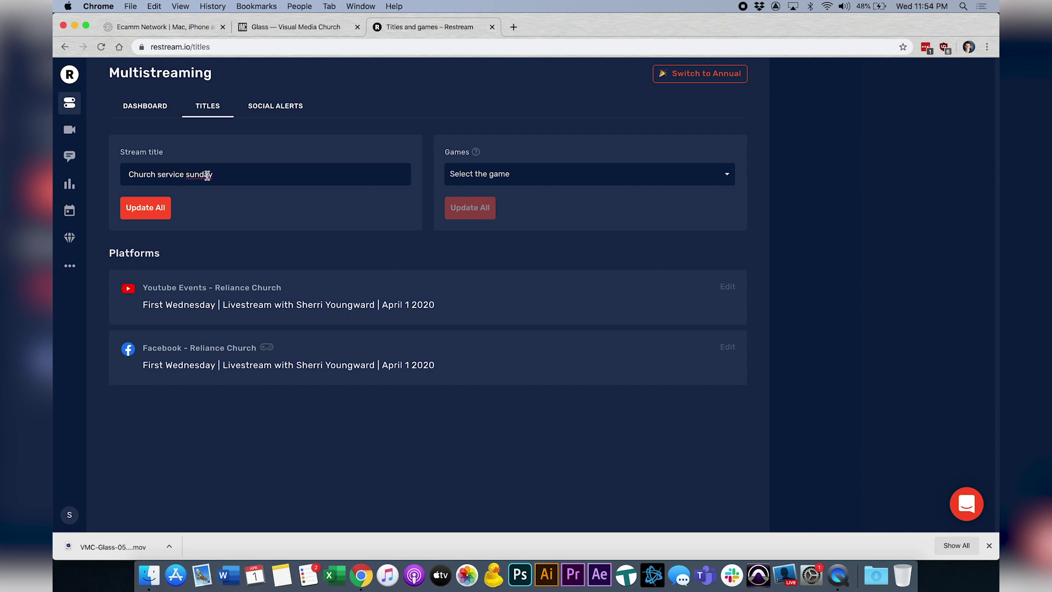
pyautogui.click(161, 209)
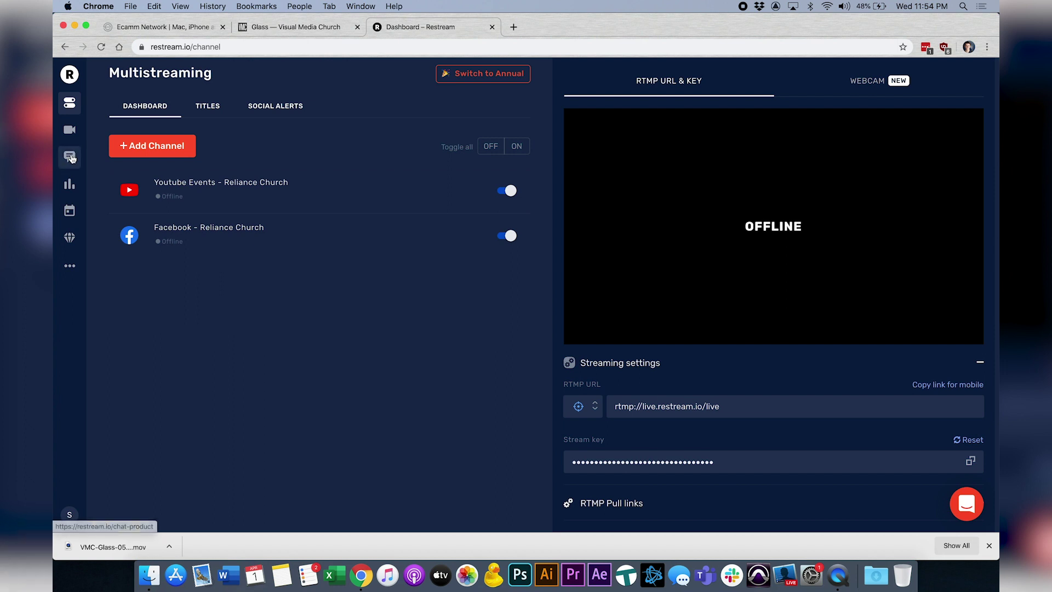
# - Open Restream Chat from the sidebar in the current browser tab
pyautogui.click(69, 157)
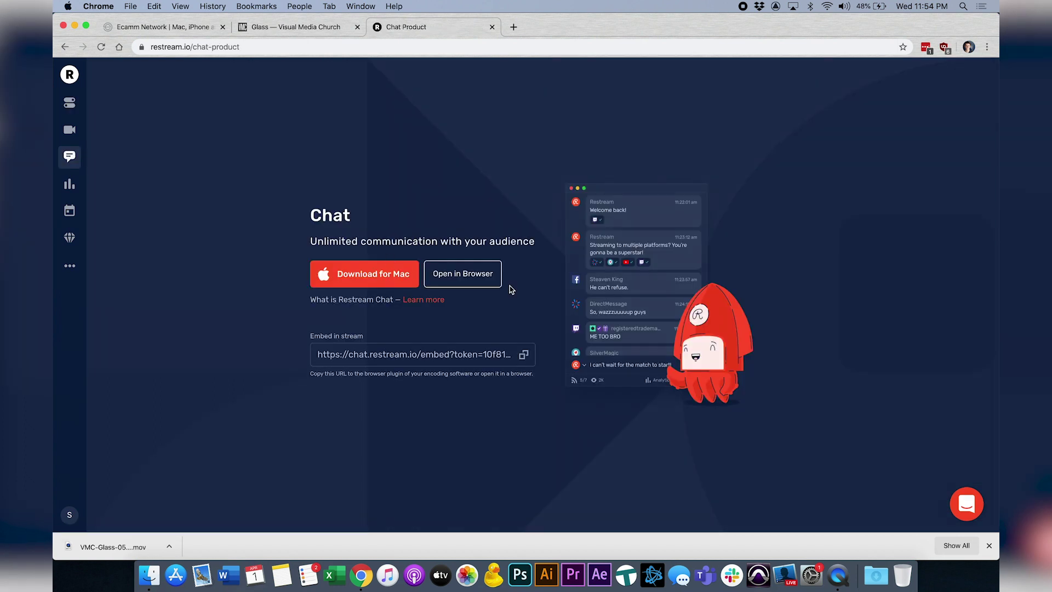
pyautogui.click(475, 285)
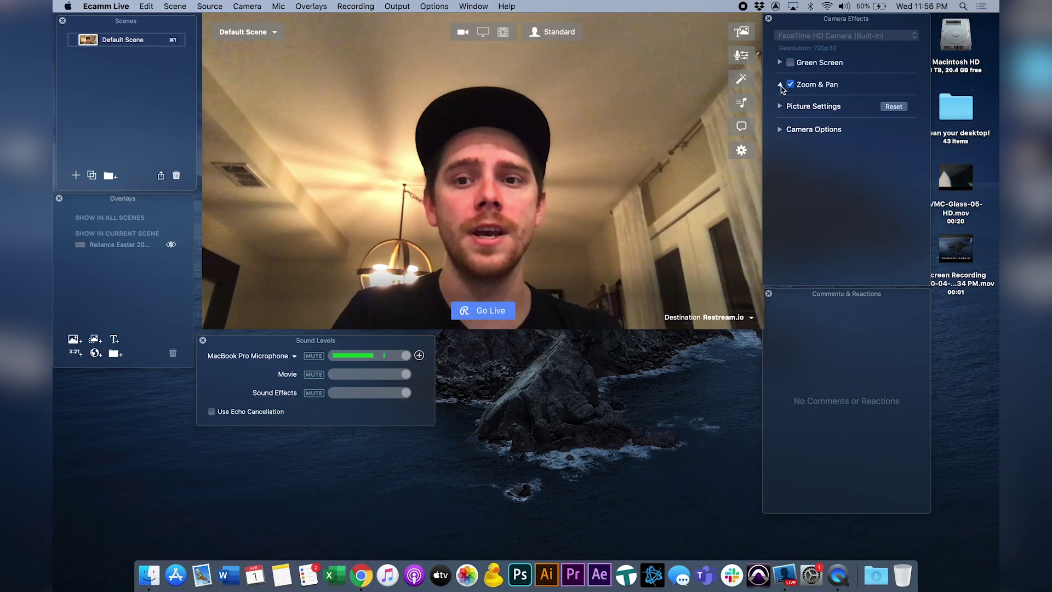
# - Try zooming the camera view in, then turn Zoom & Pan back off
pyautogui.click(779, 84)
pyautogui.moveTo(805, 101); pyautogui.dragTo(837, 105)
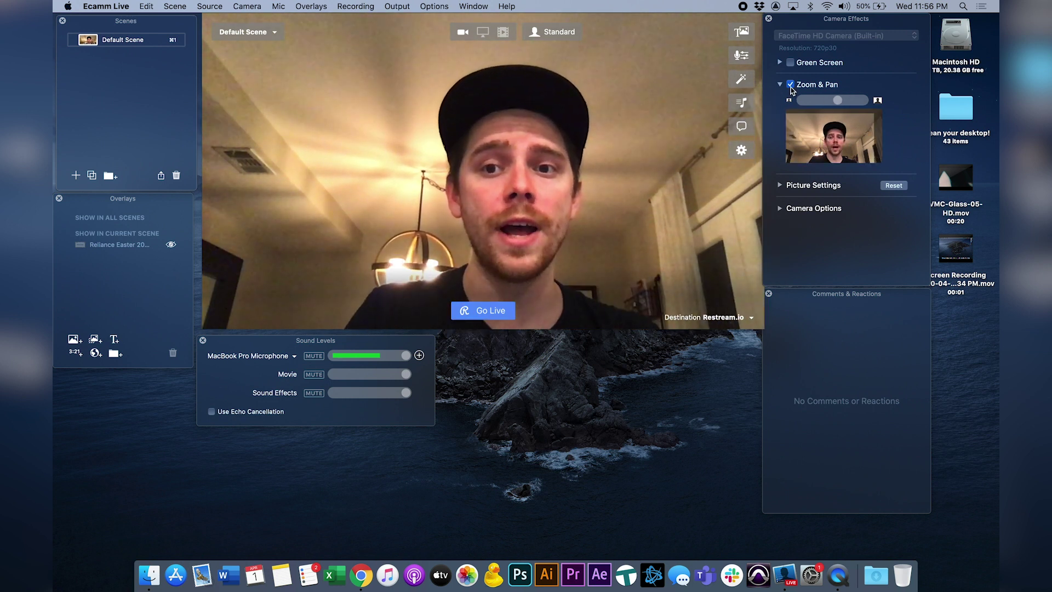
pyautogui.click(790, 85)
pyautogui.click(779, 85)
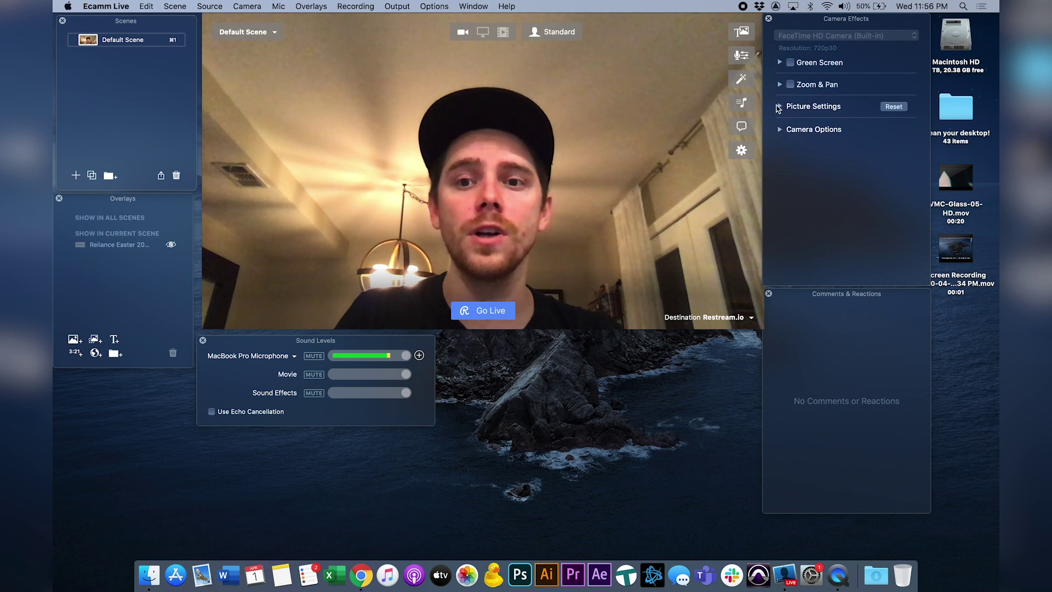
# - Reset the camera picture settings to defaults and test the Brightness slider
pyautogui.click(779, 107)
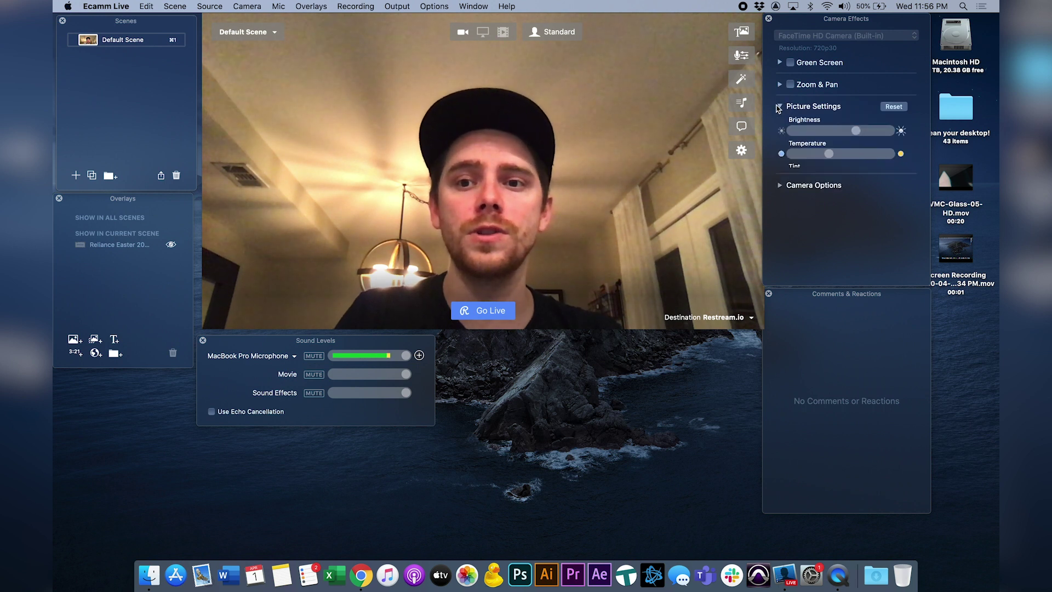
pyautogui.click(891, 107)
pyautogui.moveTo(840, 131); pyautogui.dragTo(861, 131)
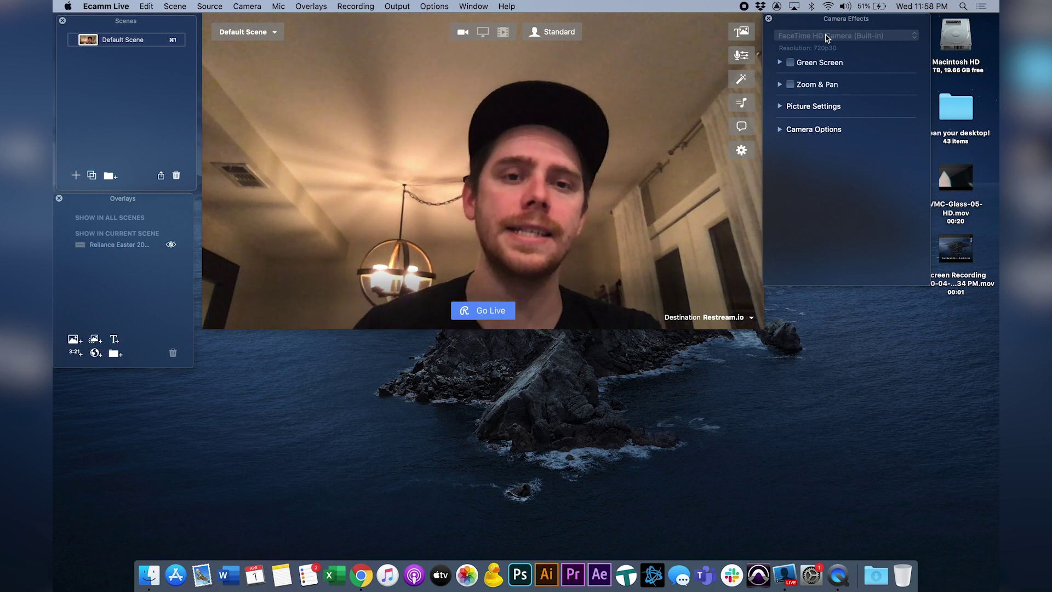
pyautogui.click(249, 7)
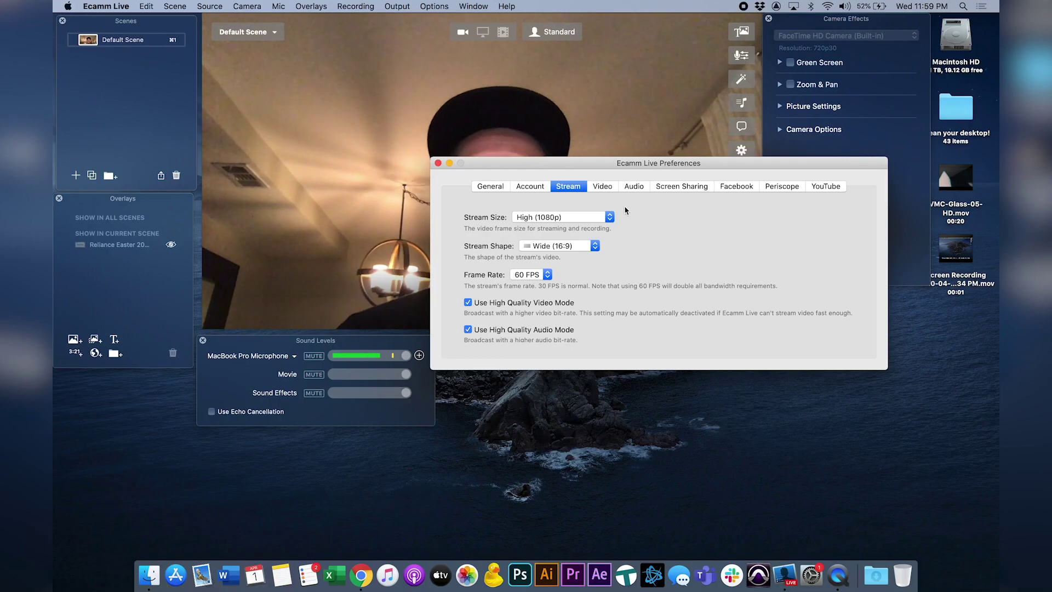
# - Review the Audio preferences, then close the sound levels panel
pyautogui.click(633, 186)
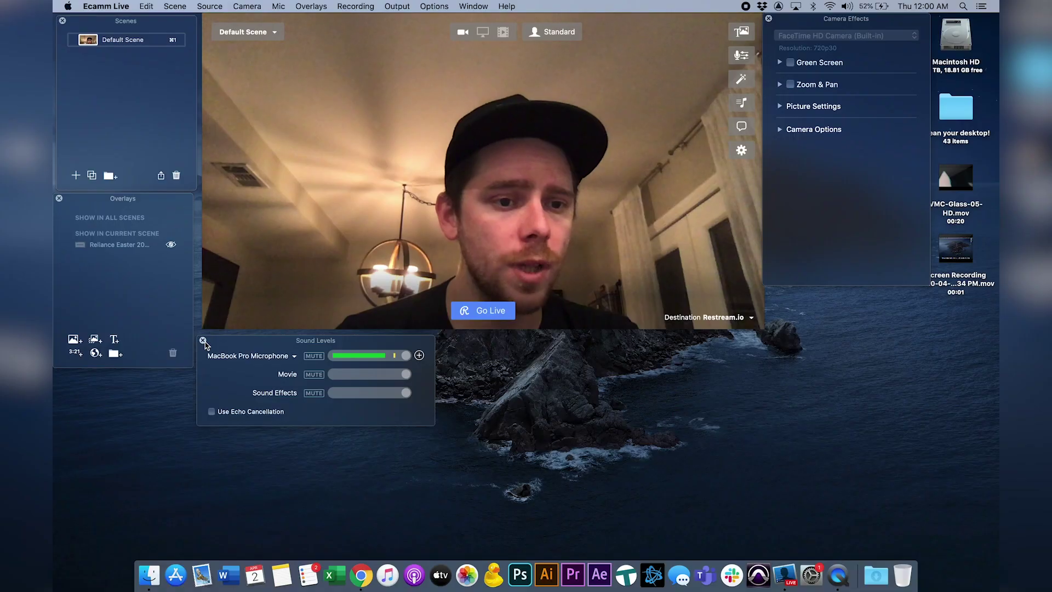
pyautogui.click(203, 341)
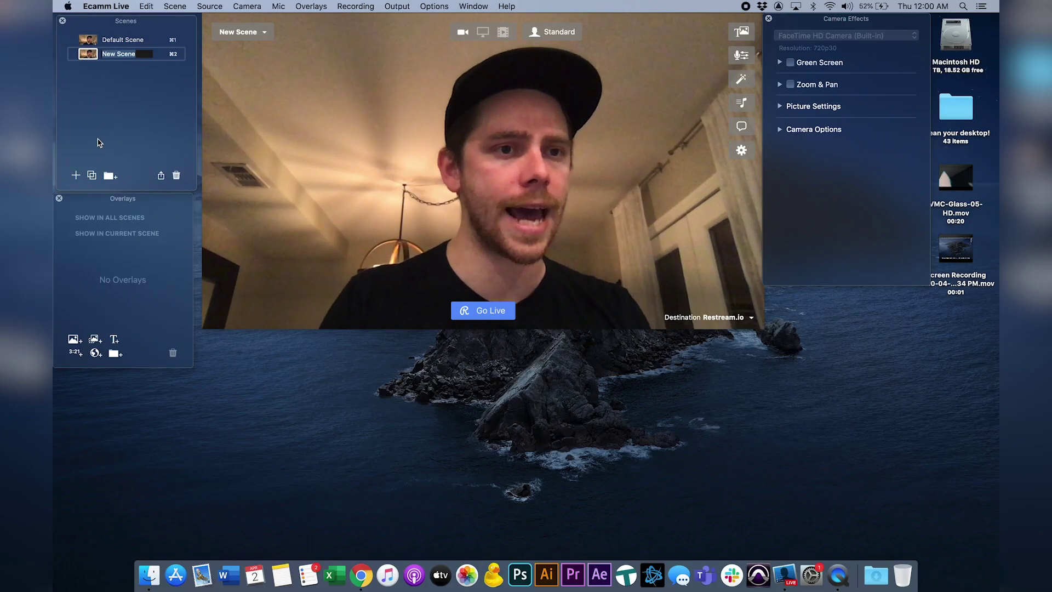
# - Name the scene 'Service Countdown' and make VMC-Glass-05-HD.mov its full-frame background
pyautogui.write('Se')
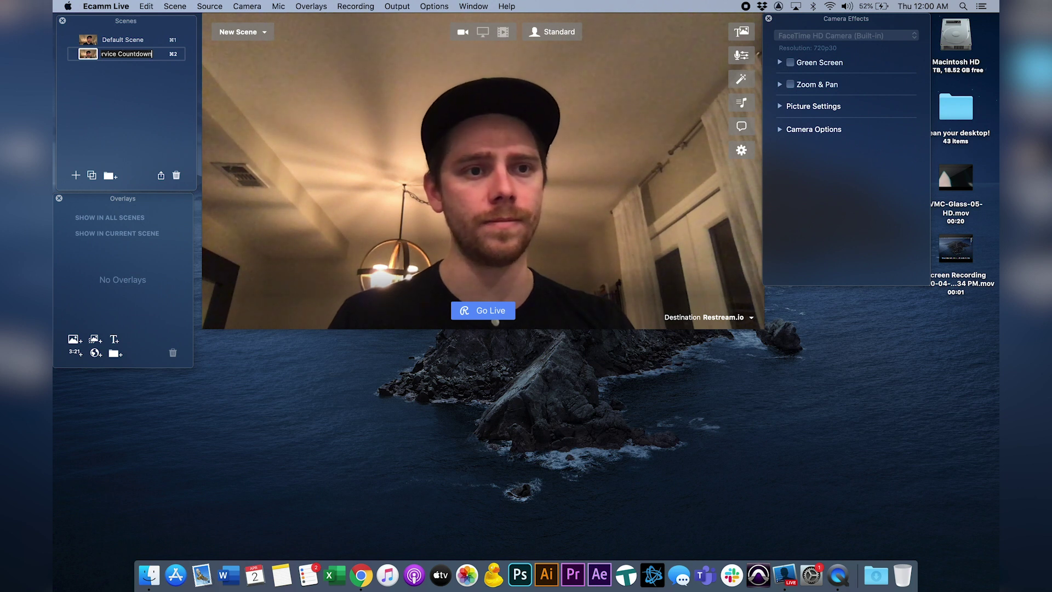
pyautogui.press('Return')
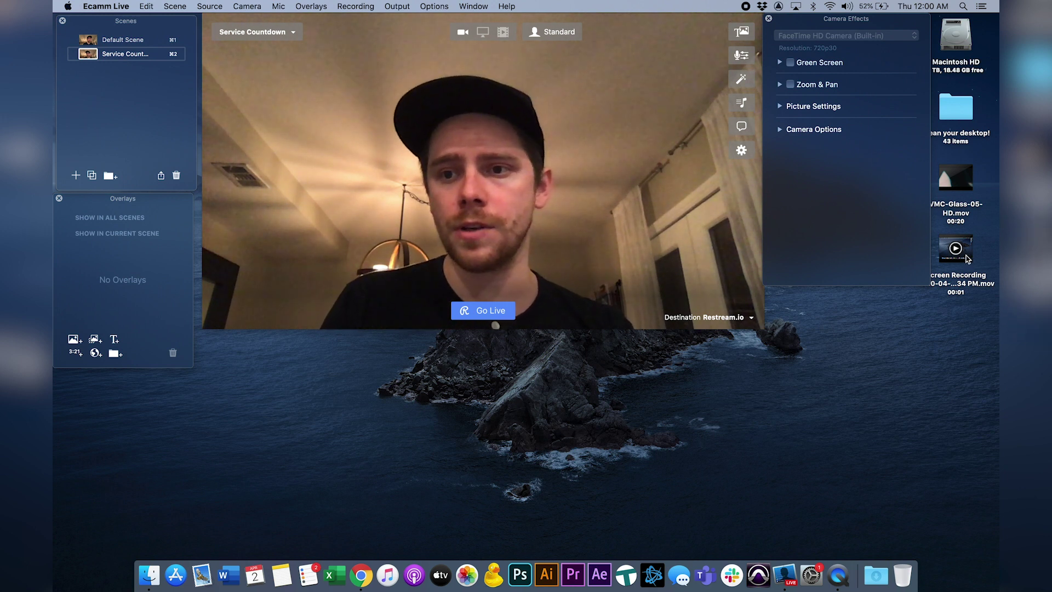
pyautogui.moveTo(958, 187)
pyautogui.moveTo(960, 188); pyautogui.dragTo(571, 159)
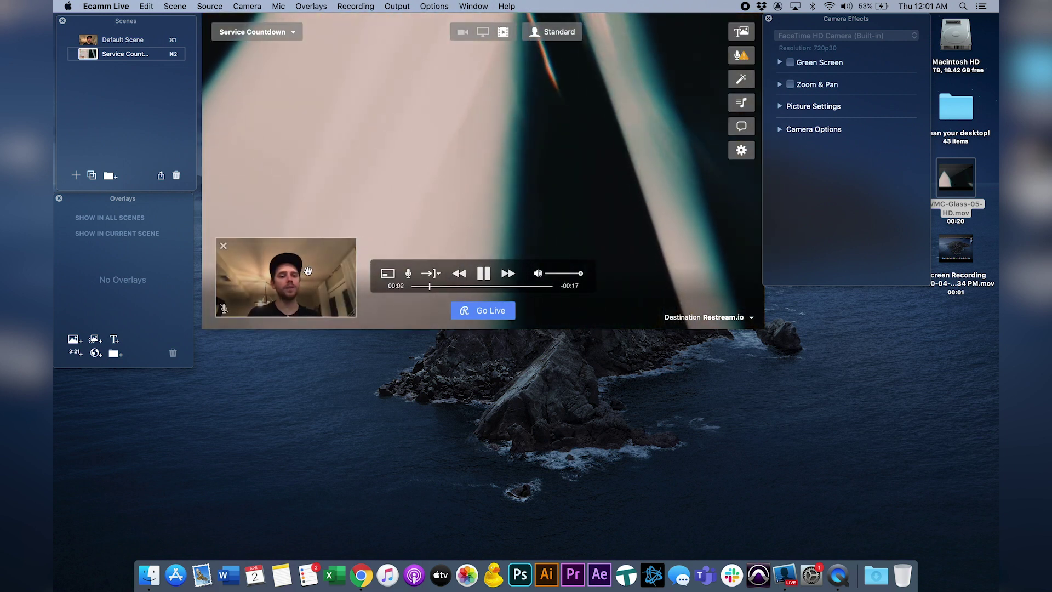
pyautogui.moveTo(308, 271)
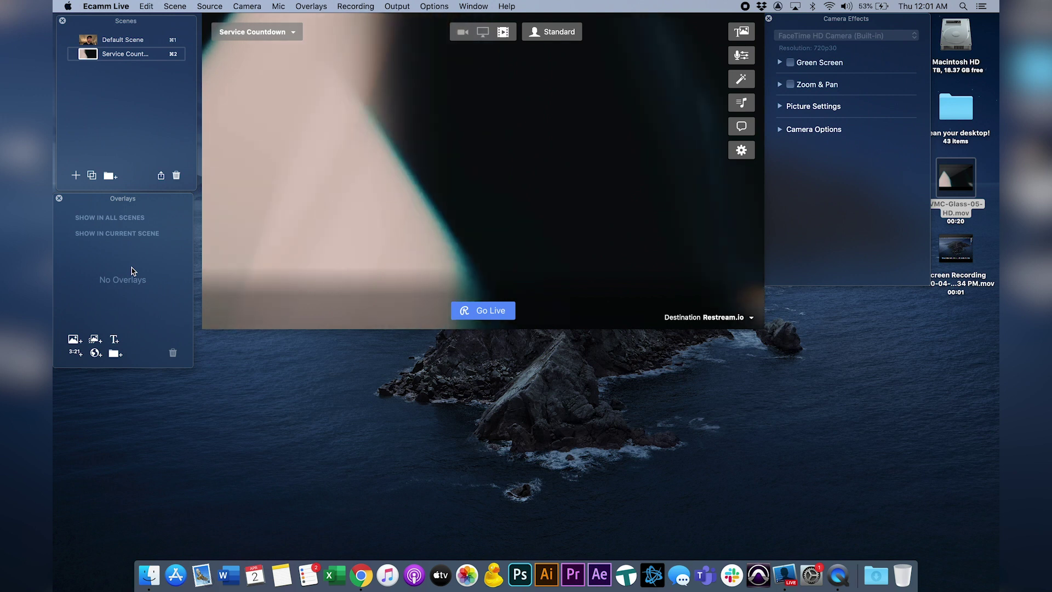
# - Add a centred 'Service will begin in' text overlay, then move it up and slightly left
pyautogui.click(113, 340)
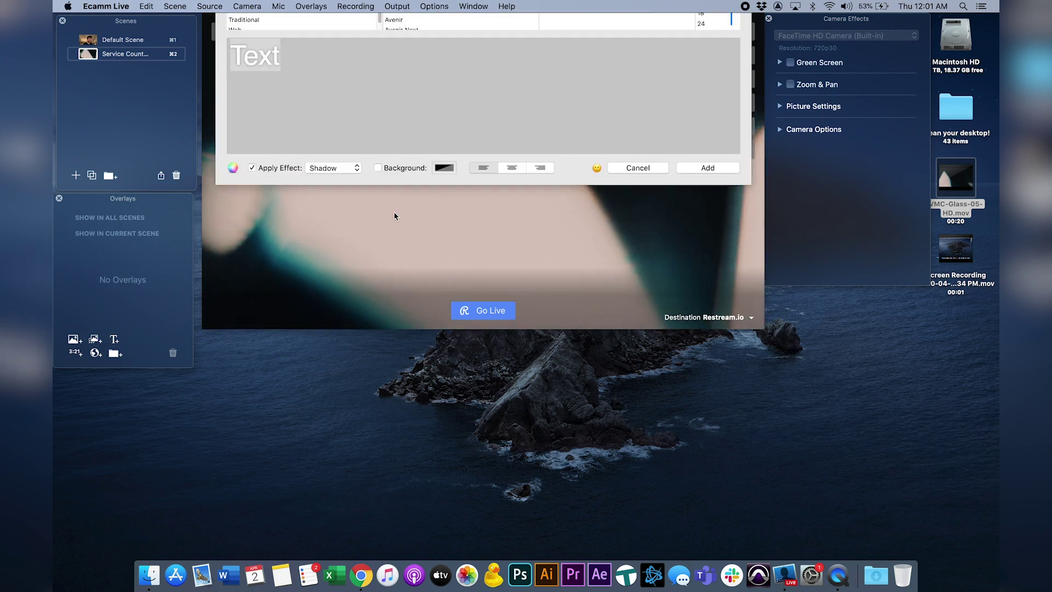
pyautogui.write('Serv')
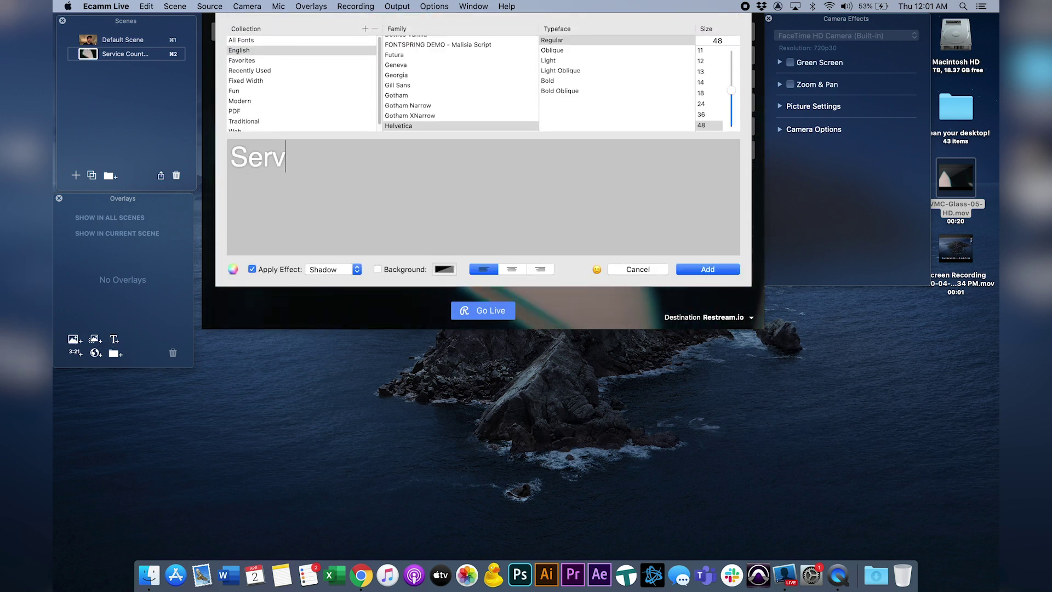
pyautogui.write('ice will begin in')
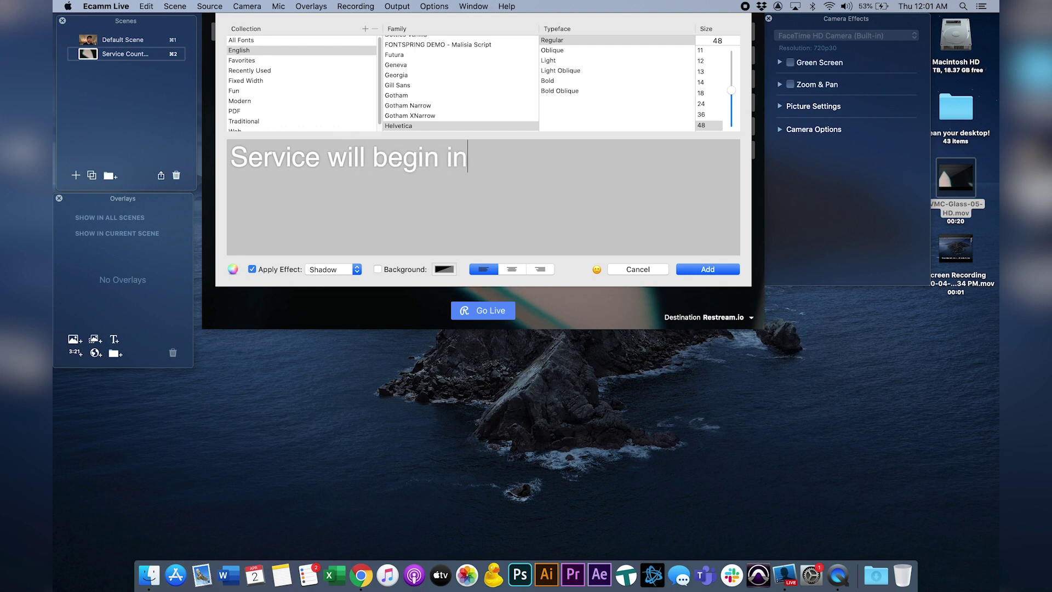
pyautogui.click(512, 270)
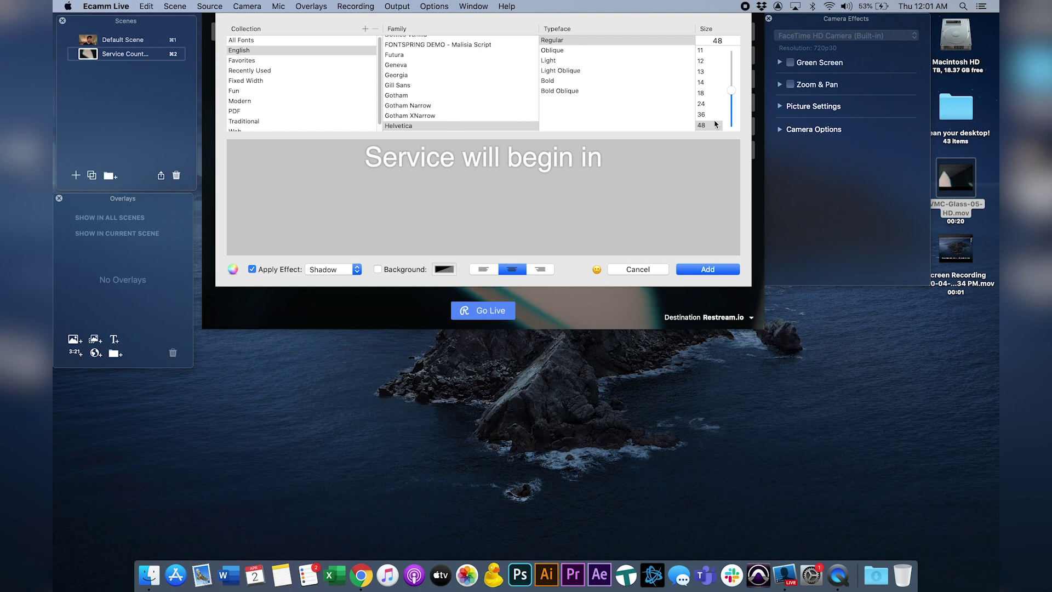
pyautogui.click(378, 269)
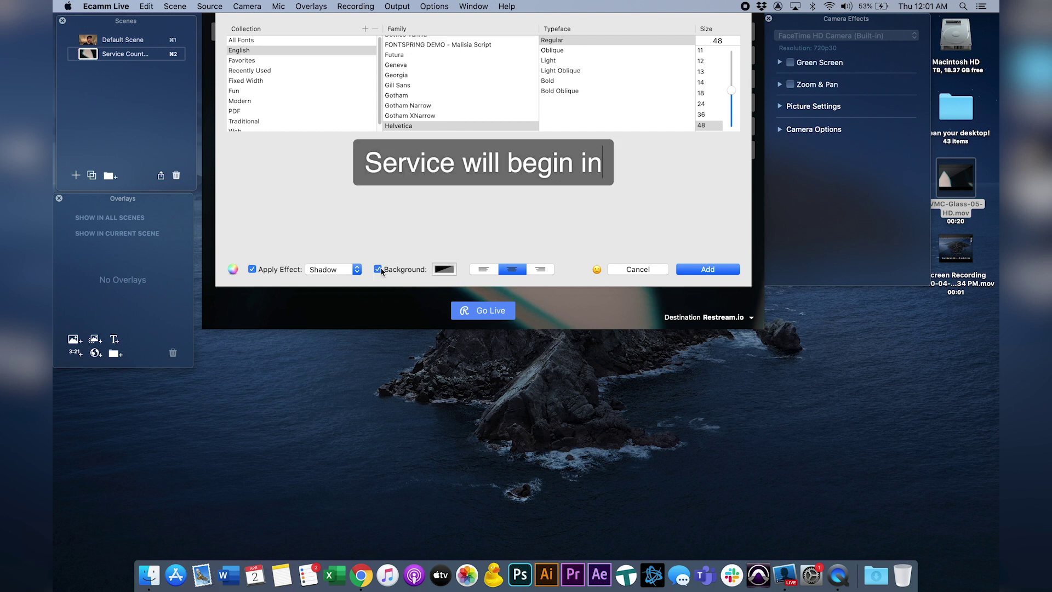
pyautogui.click(378, 270)
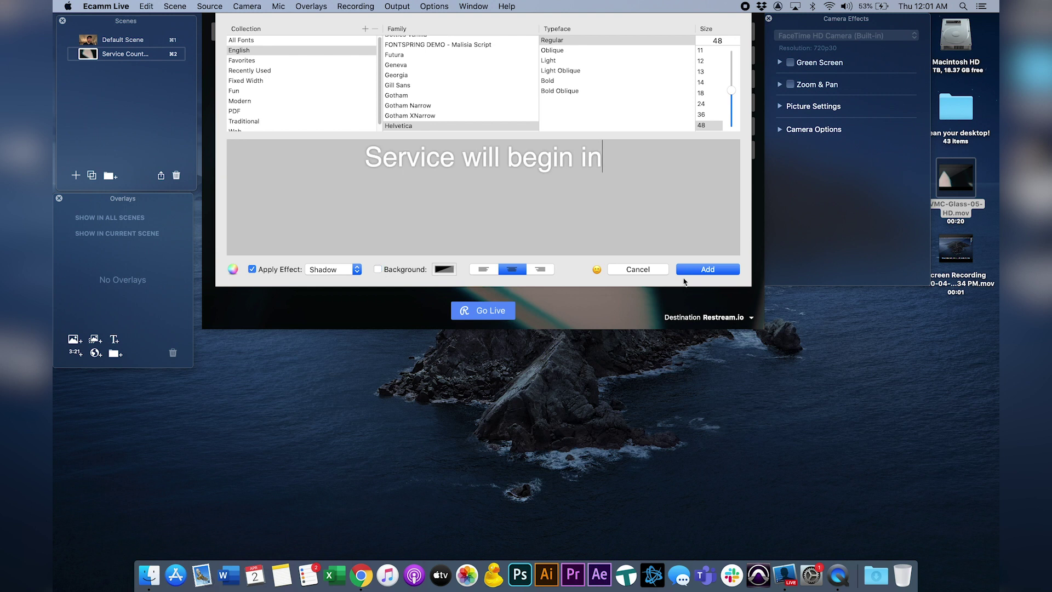
pyautogui.click(705, 270)
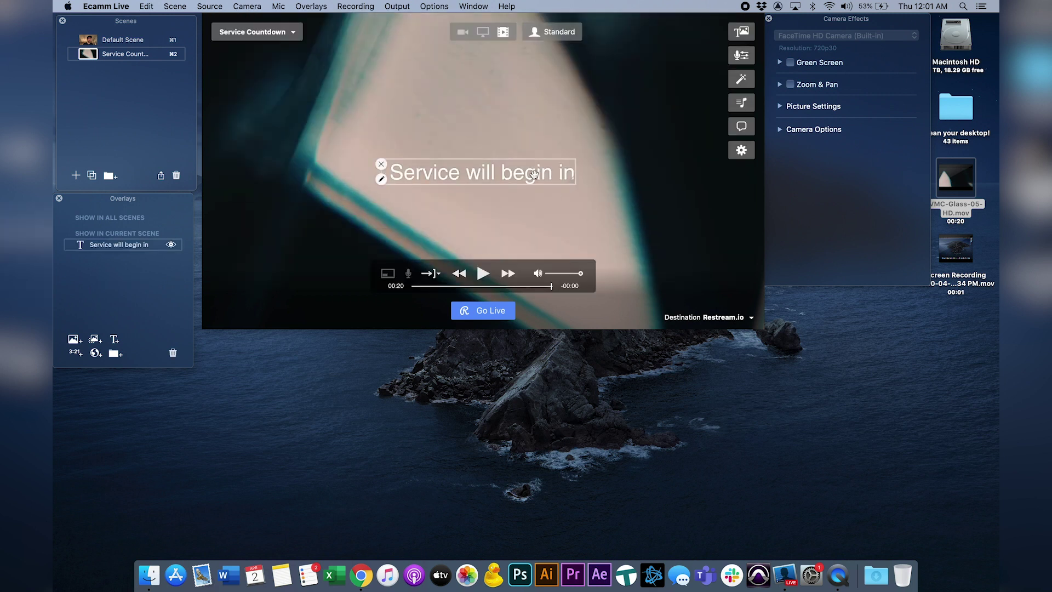
pyautogui.moveTo(532, 171); pyautogui.dragTo(538, 147)
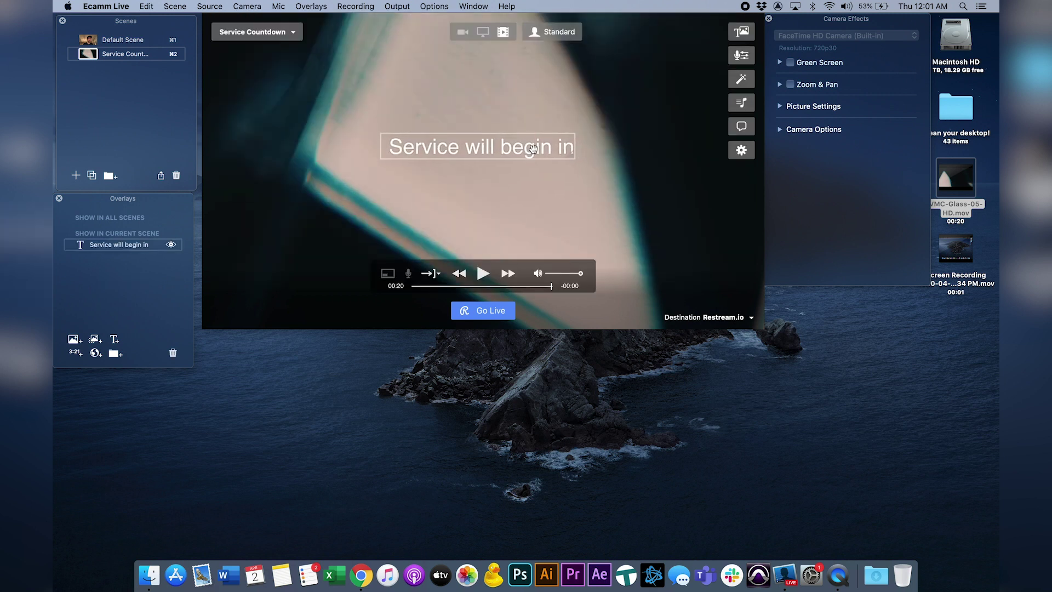
pyautogui.moveTo(533, 148); pyautogui.dragTo(525, 147)
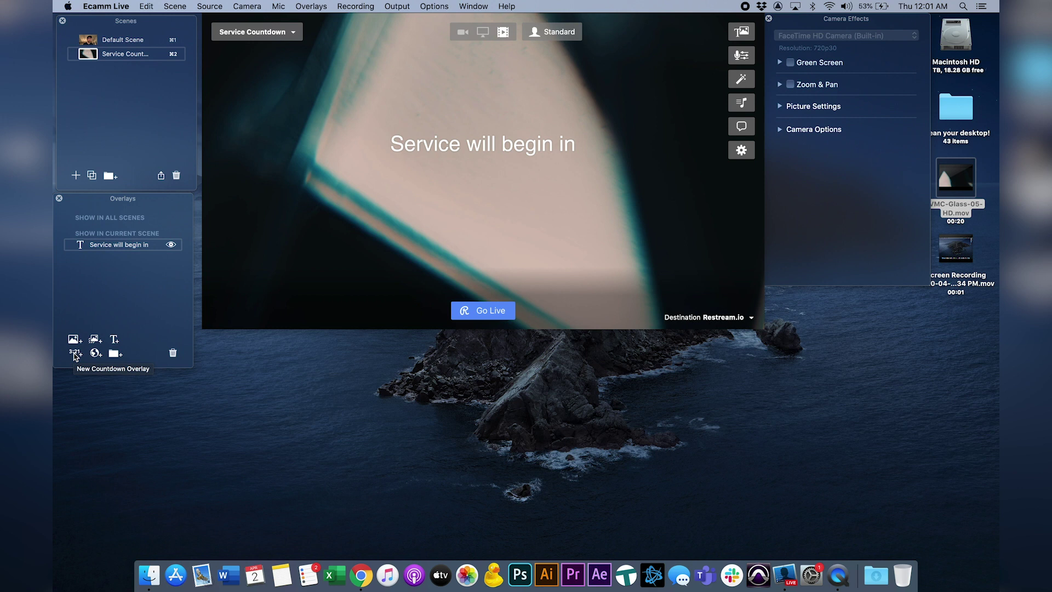
# - Add a Countdown to a Date/Time overlay ending at 1:00 AM that goes to the next scene
pyautogui.click(75, 353)
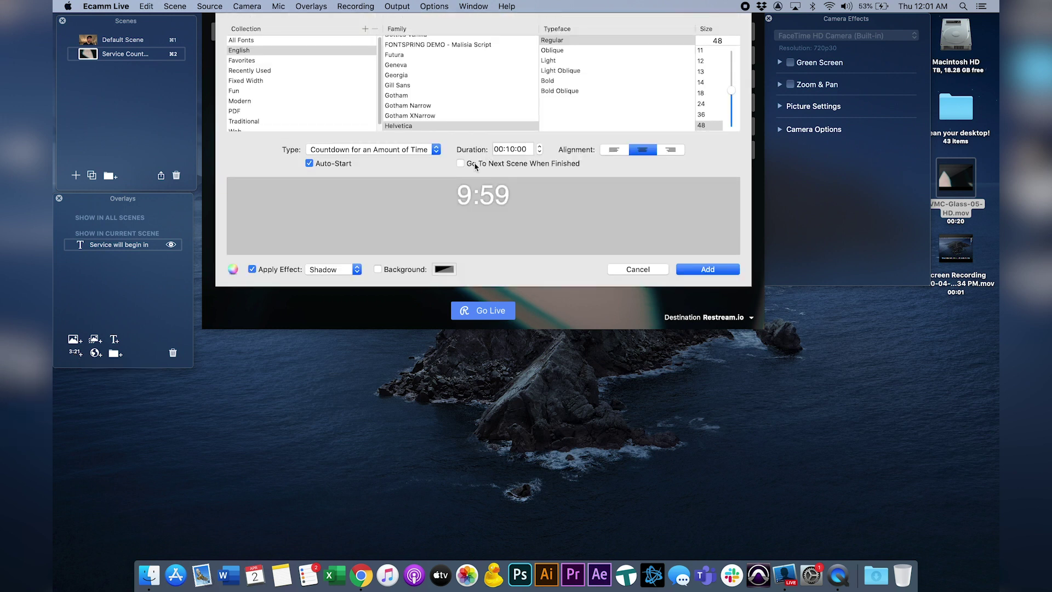
pyautogui.click(412, 152)
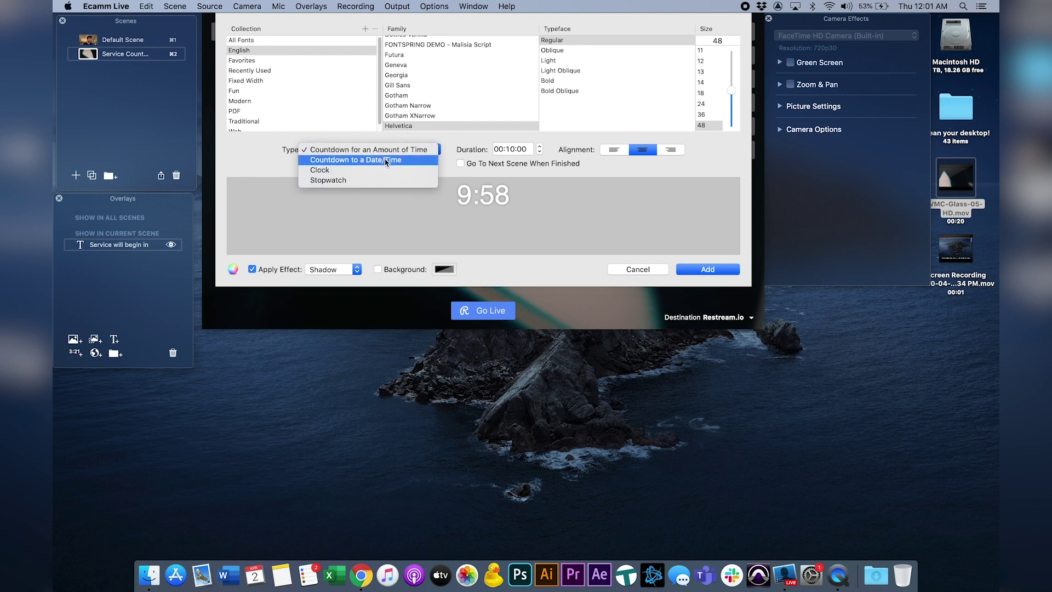
pyautogui.click(386, 160)
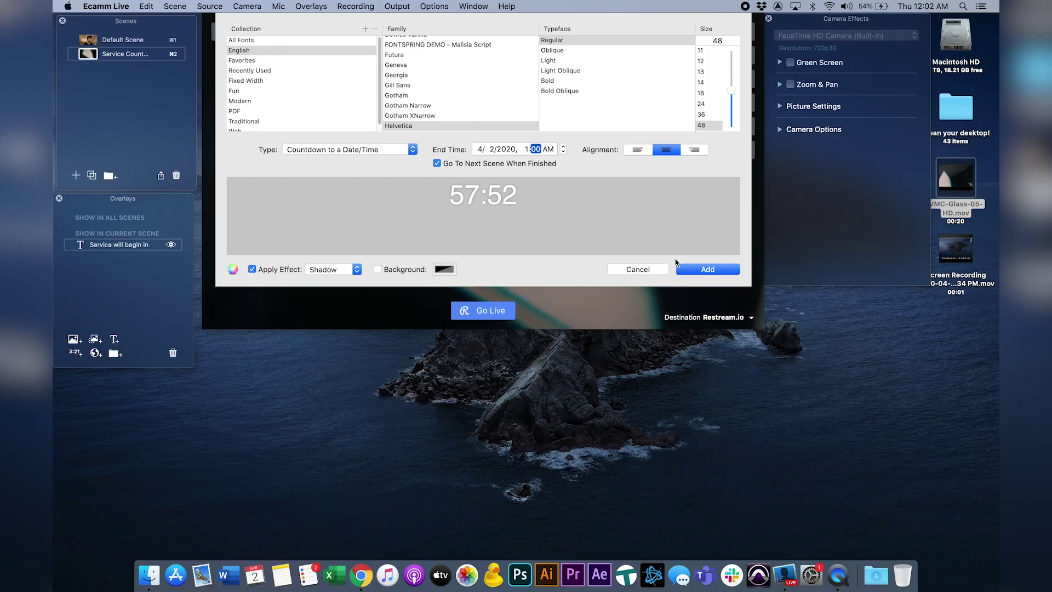
pyautogui.click(697, 270)
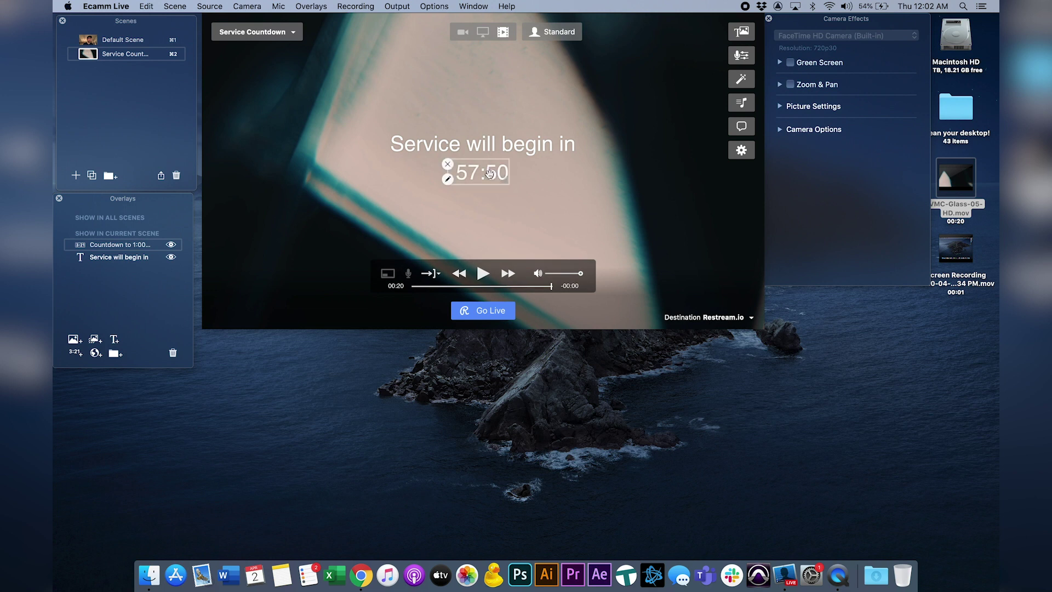
# - Reopen the countdown settings to adjust its size and save the changes
pyautogui.click(447, 180)
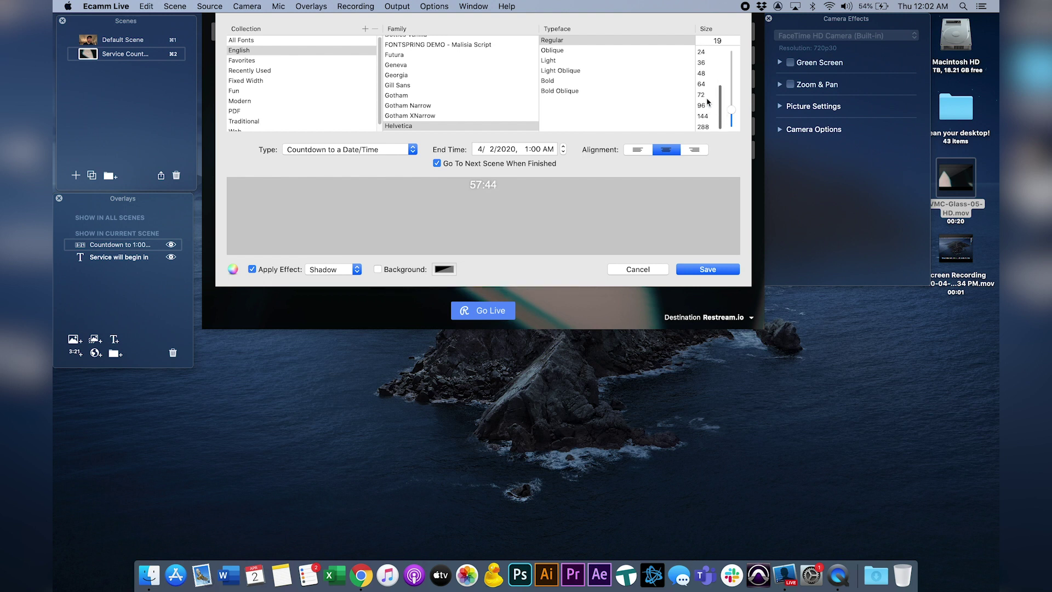
pyautogui.click(708, 269)
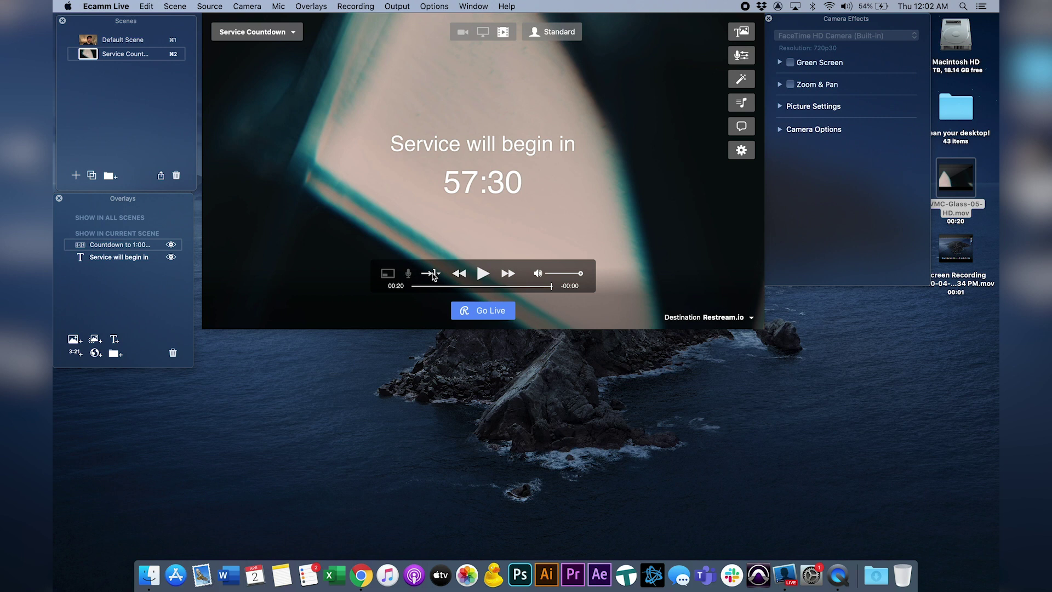
pyautogui.click(432, 273)
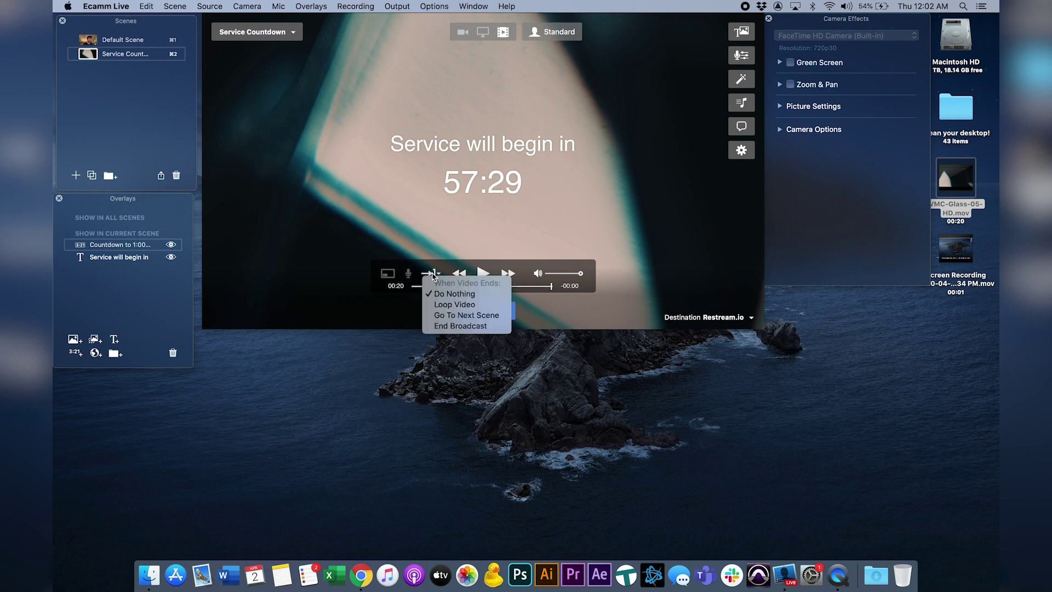
# - Set the glass background video to Loop Video and start it playing
pyautogui.click(446, 305)
pyautogui.click(482, 273)
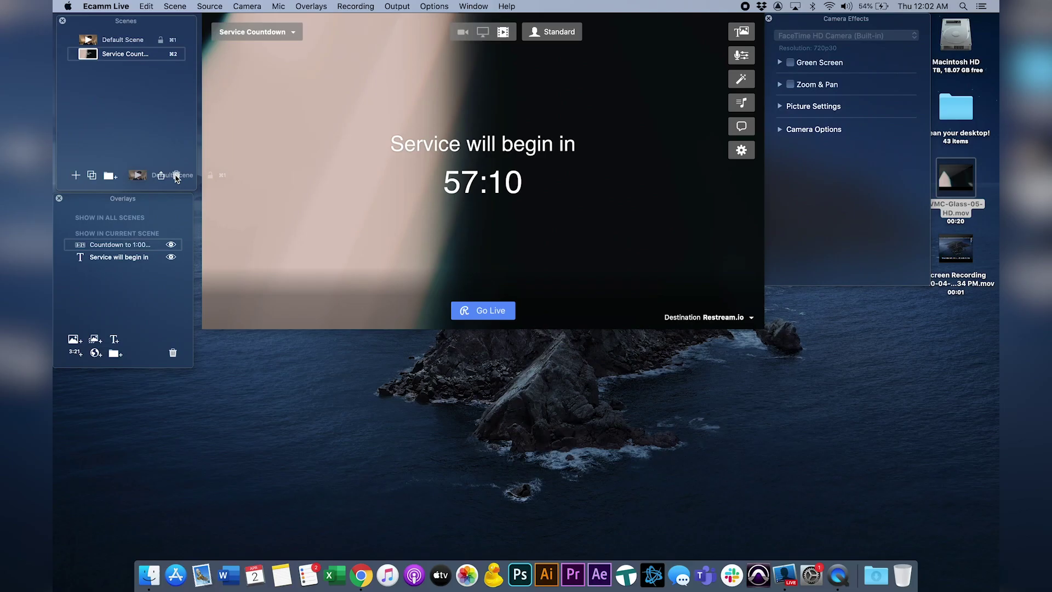
# - Create a new empty scene named 'Camera feed' showing the webcam
pyautogui.click(79, 179)
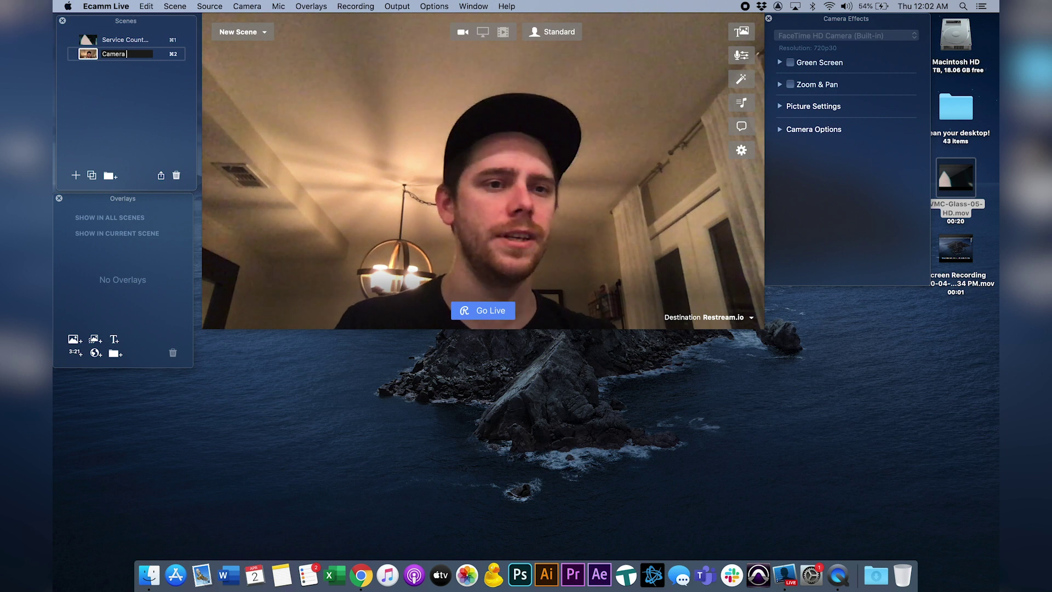
pyautogui.press('Return')
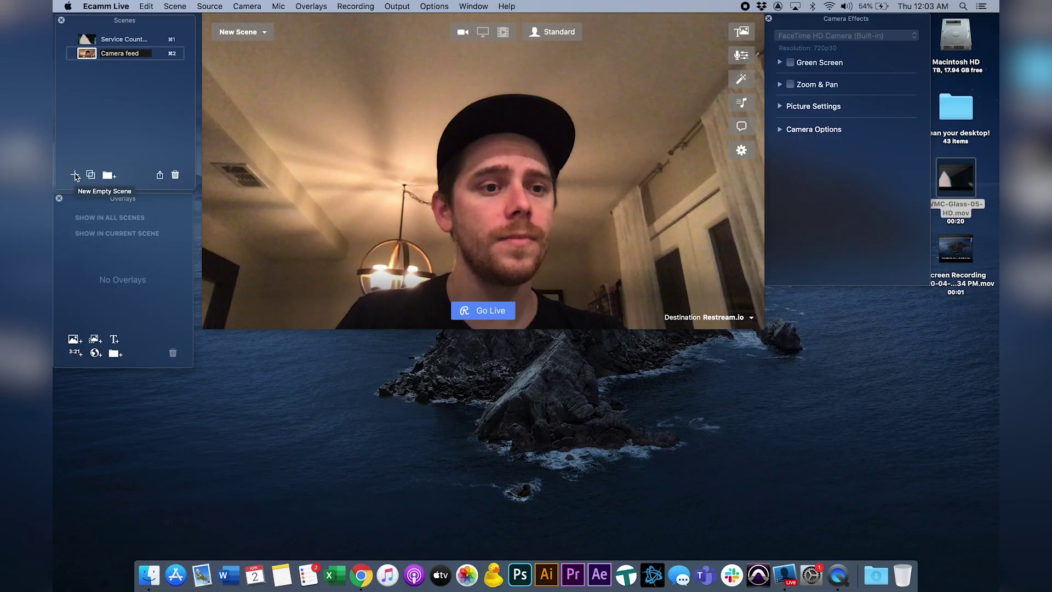
# - Create a 'Service Ending' scene playing VMC-Glass-05-HD.mov with the camera switched off
pyautogui.click(75, 176)
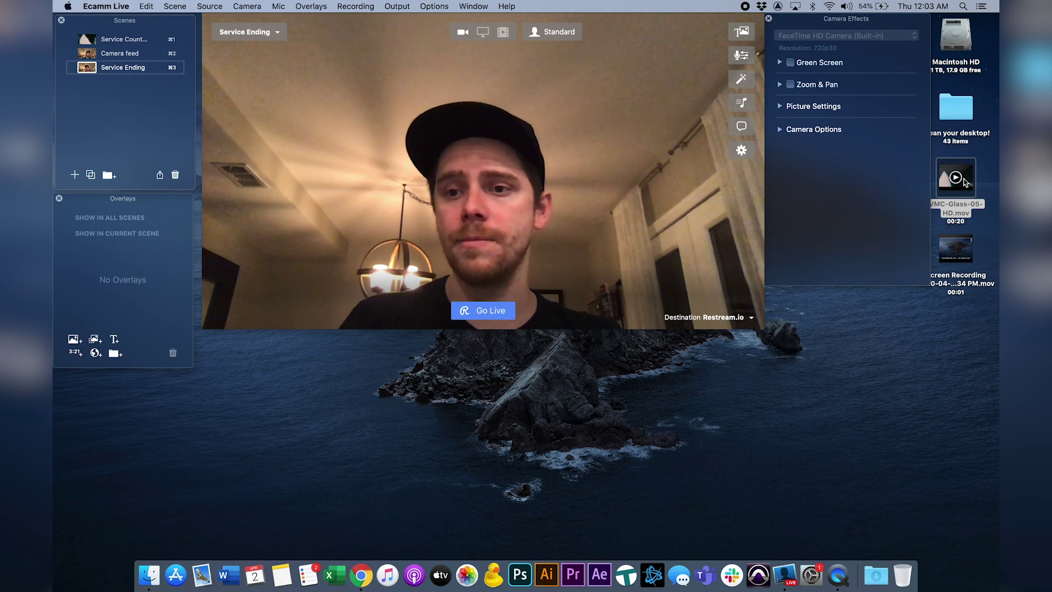
pyautogui.moveTo(698, 154); pyautogui.dragTo(598, 181)
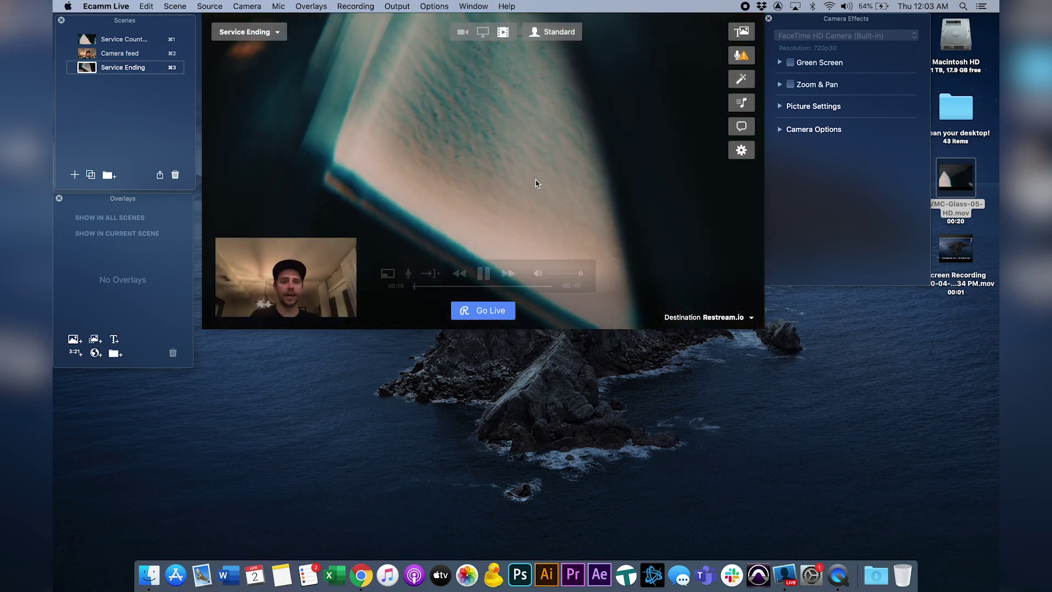
pyautogui.click(222, 245)
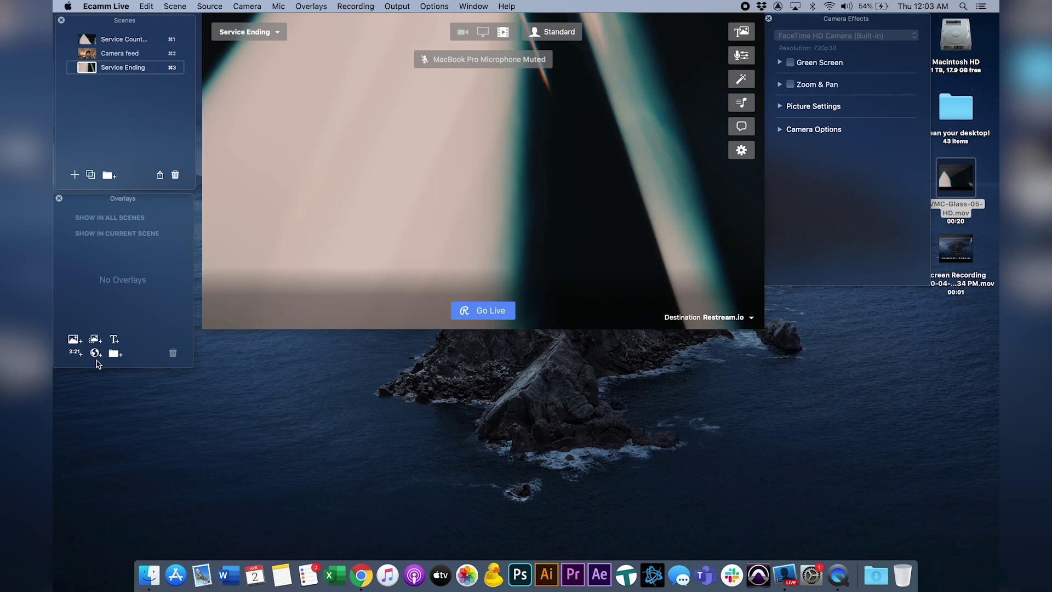
# - Add a 'Thank you for joining us!' text overlay over the Service Ending video, then start a second text overlay
pyautogui.click(113, 341)
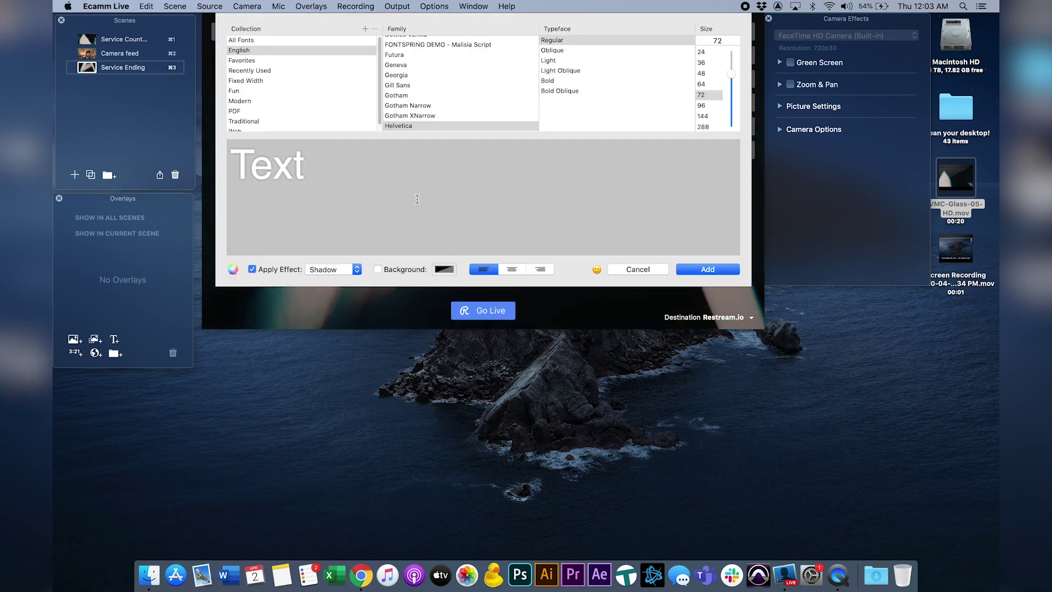
pyautogui.write('Thank you for joining us!')
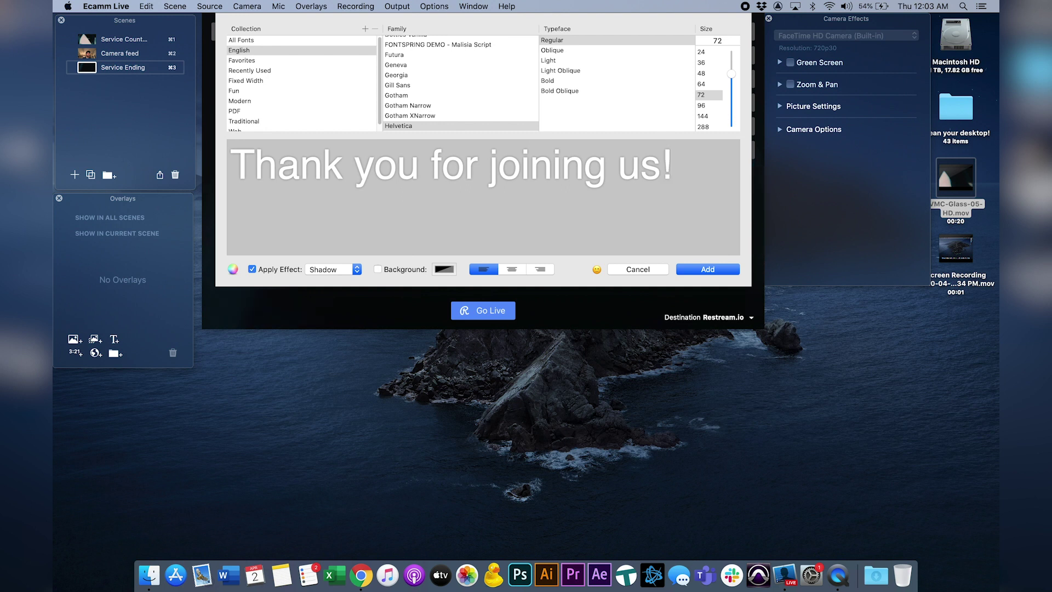
pyautogui.press('Return')
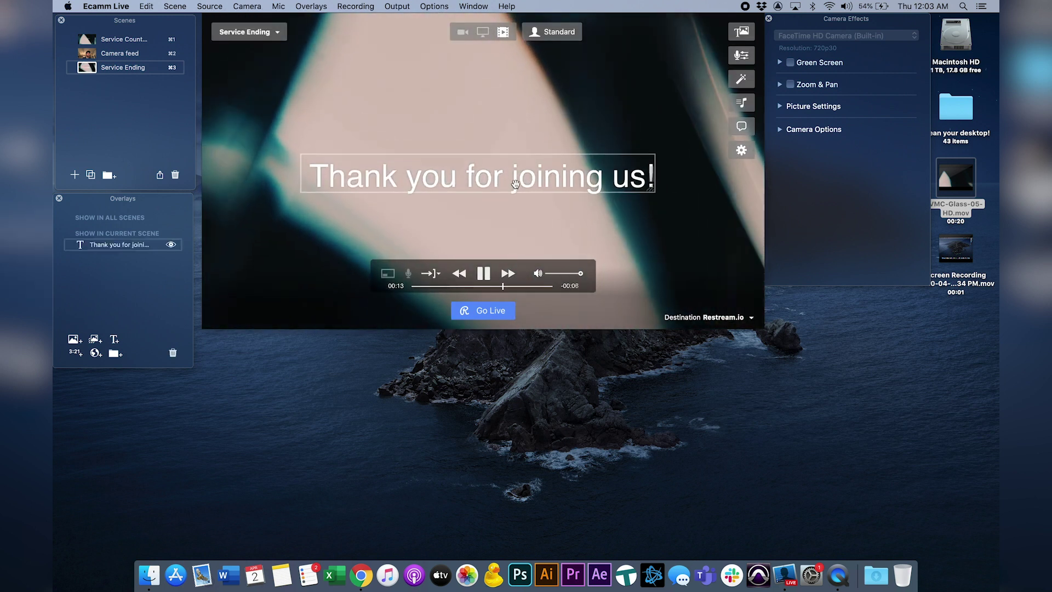
pyautogui.moveTo(512, 179)
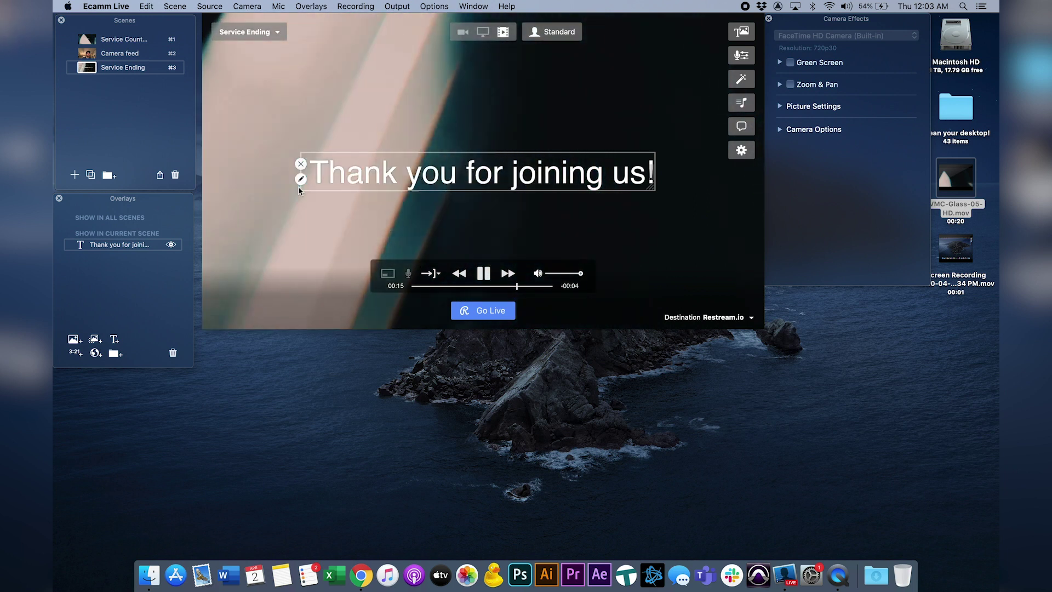
pyautogui.click(114, 340)
# - Add a smaller, centre-aligned overlay reading 'If you need prayer, please call the church office.'
pyautogui.press('super+a')
pyautogui.write('If y')
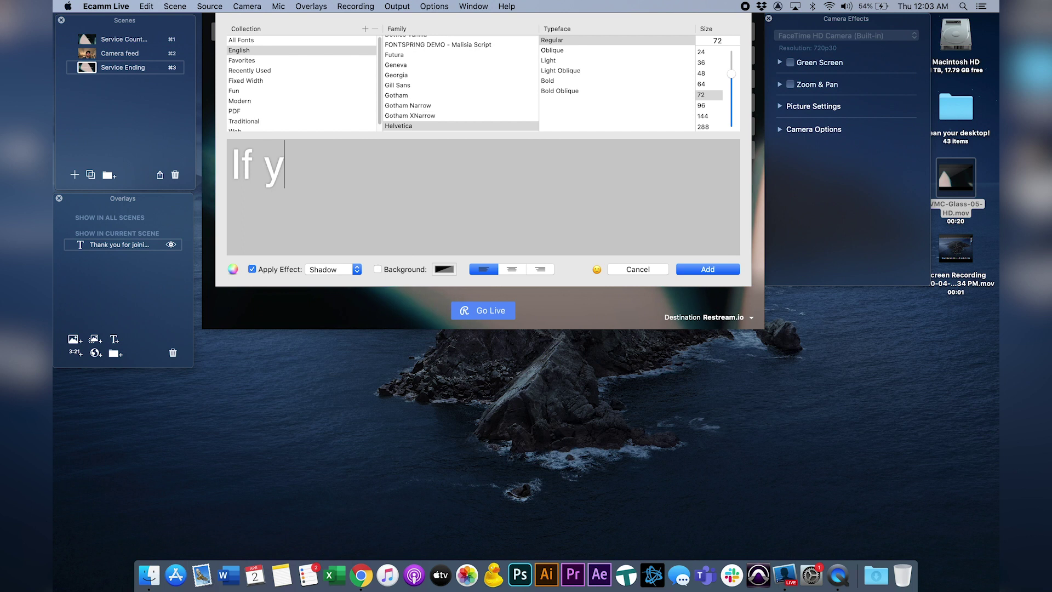
pyautogui.write('ou need prayer, please call the church office.')
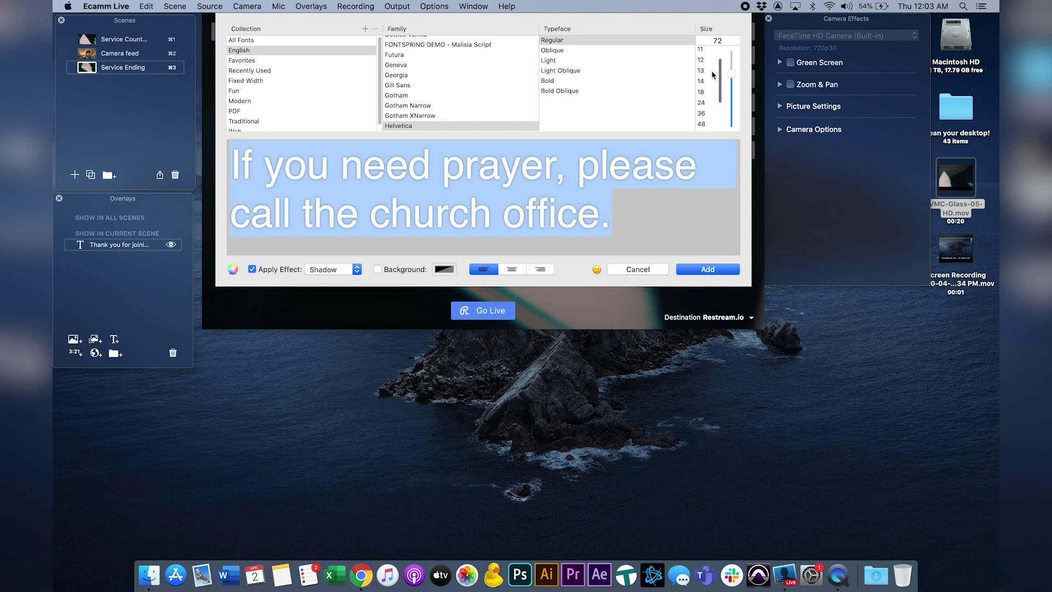
pyautogui.click(706, 62)
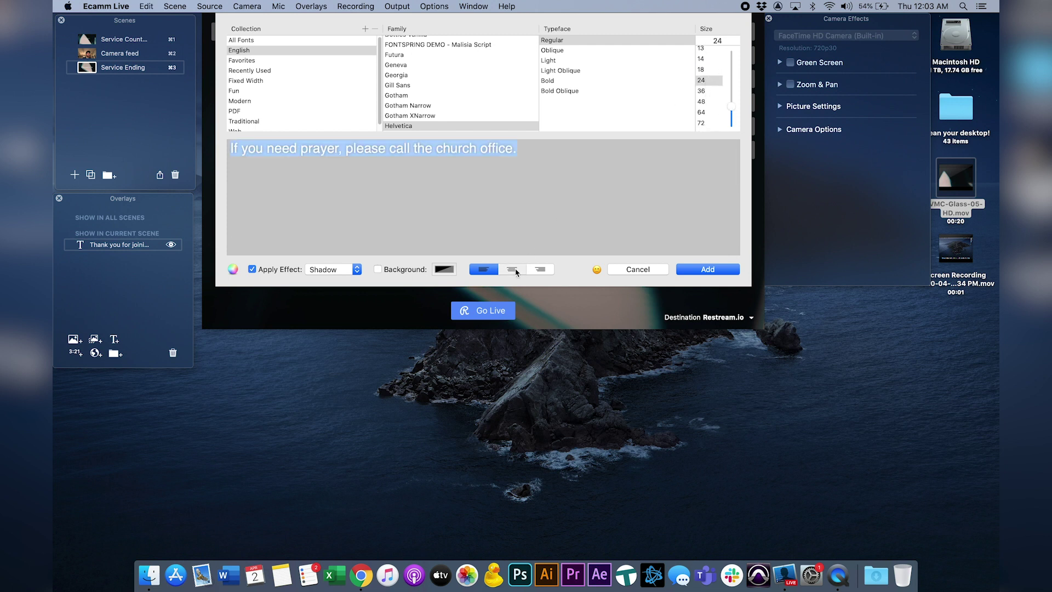
pyautogui.click(513, 269)
pyautogui.click(707, 269)
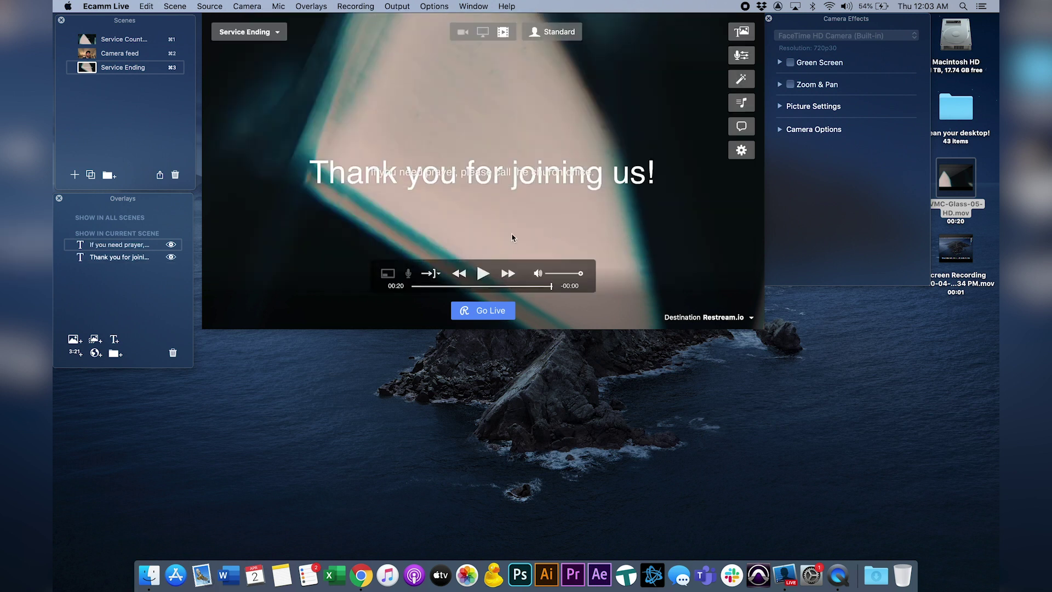
# - Set the prayer line to size 36 and centre it below the thank-you title
pyautogui.moveTo(518, 175); pyautogui.dragTo(518, 205)
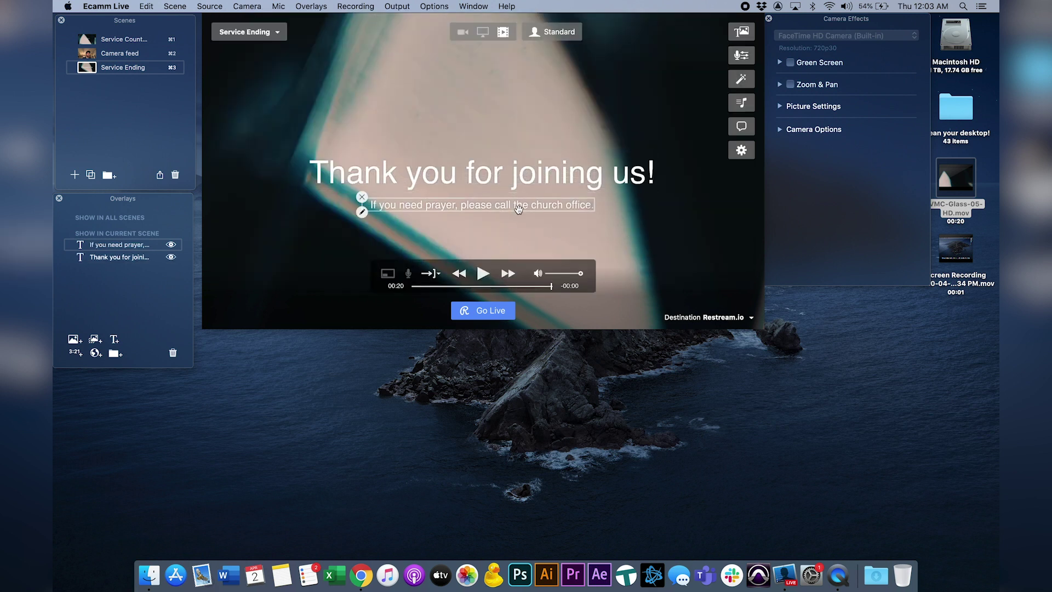
pyautogui.click(362, 213)
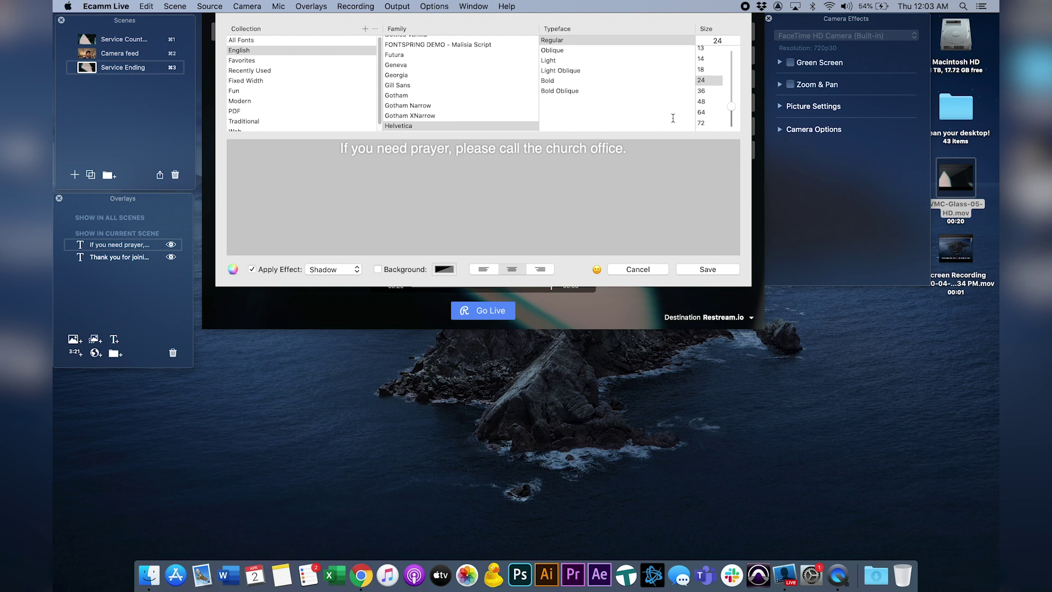
pyautogui.click(703, 104)
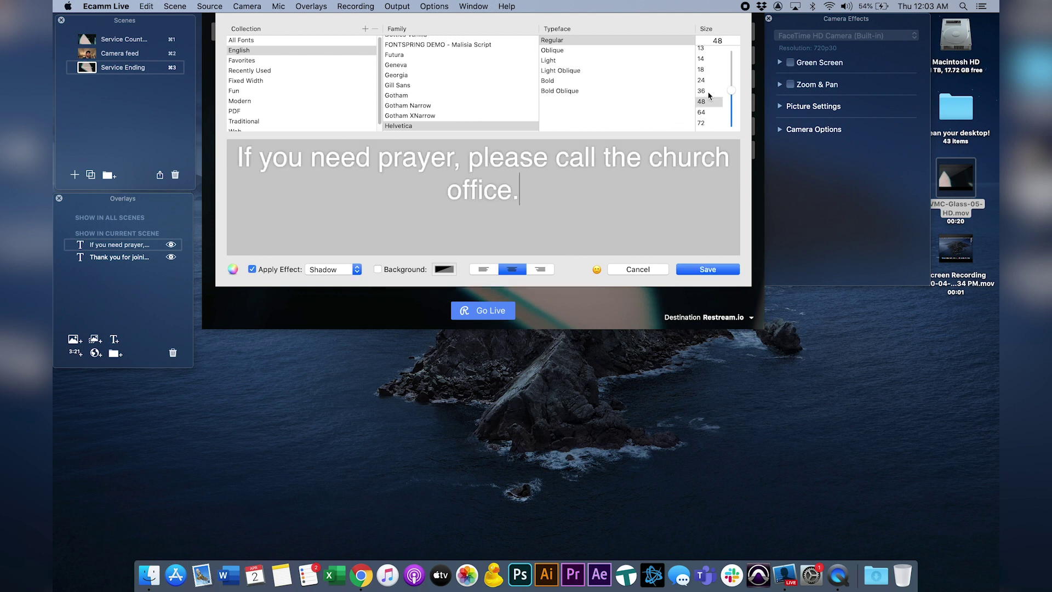
pyautogui.click(704, 91)
pyautogui.click(707, 269)
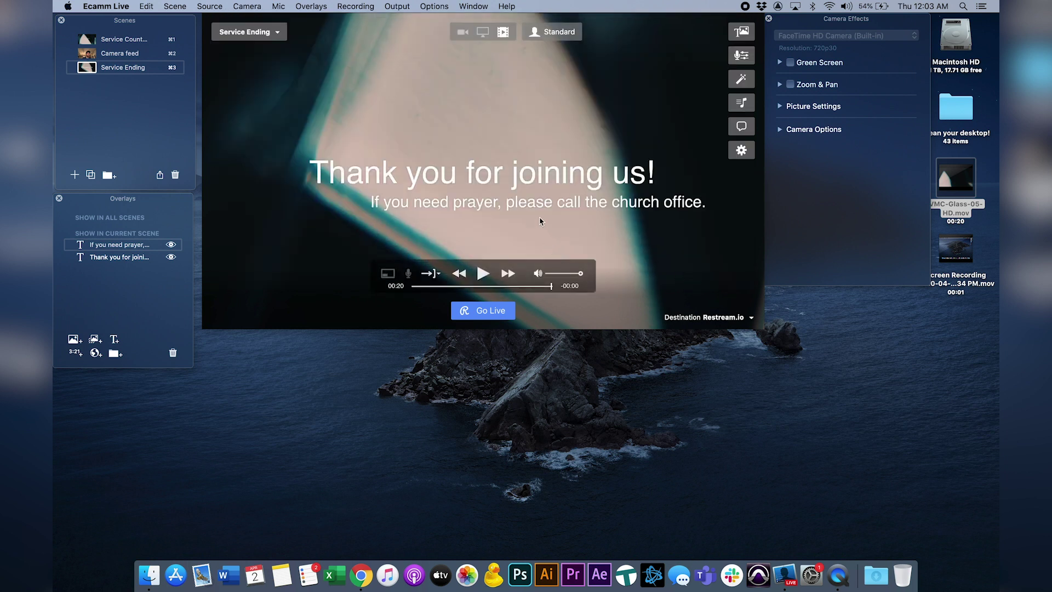
pyautogui.moveTo(560, 198); pyautogui.dragTo(508, 200)
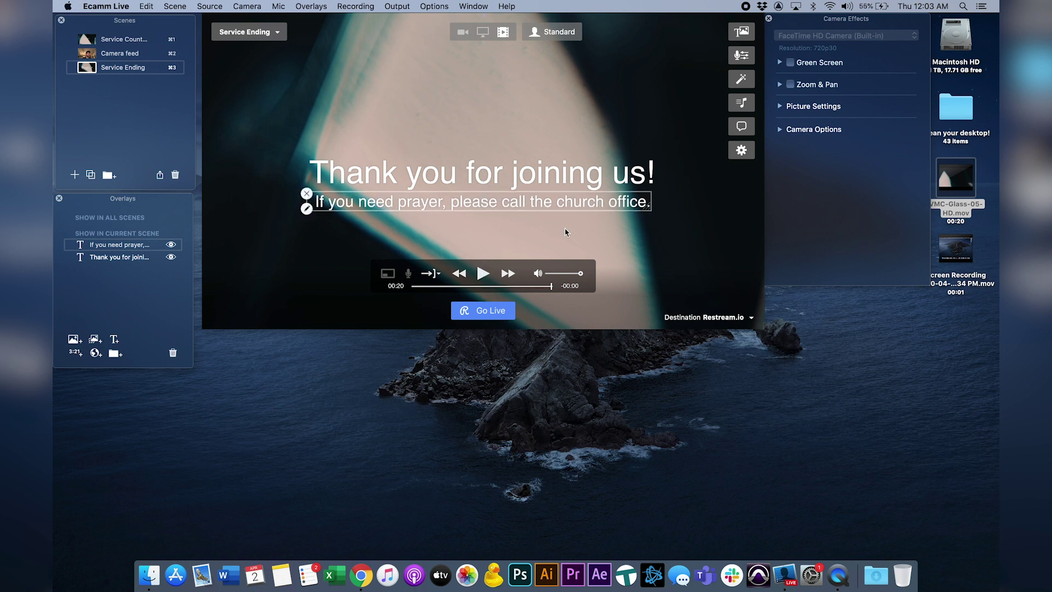
# - Set the ending video to Loop Video when it ends, and play it
pyautogui.click(437, 274)
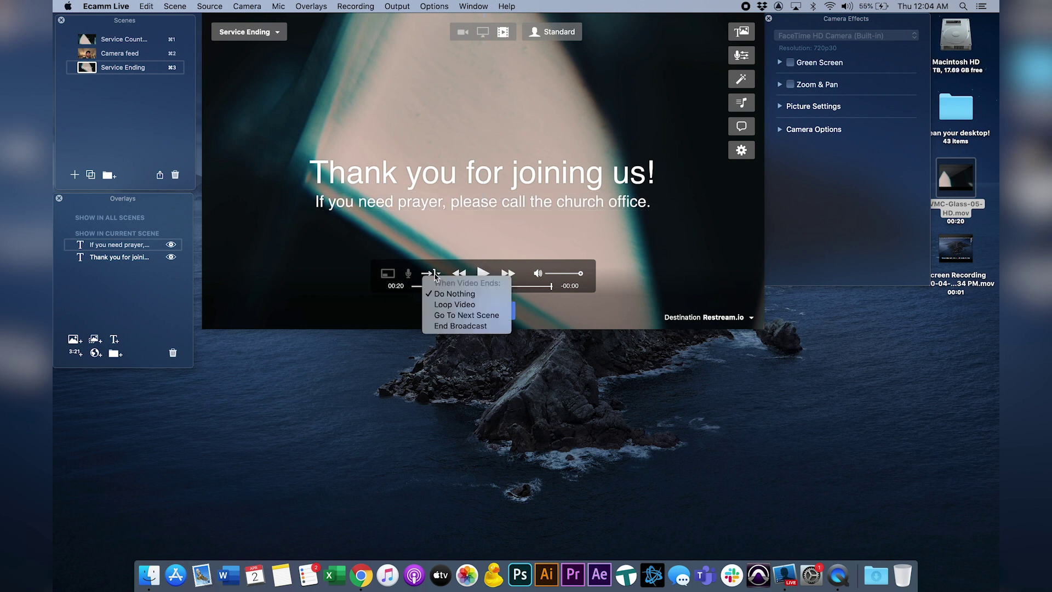
pyautogui.click(446, 305)
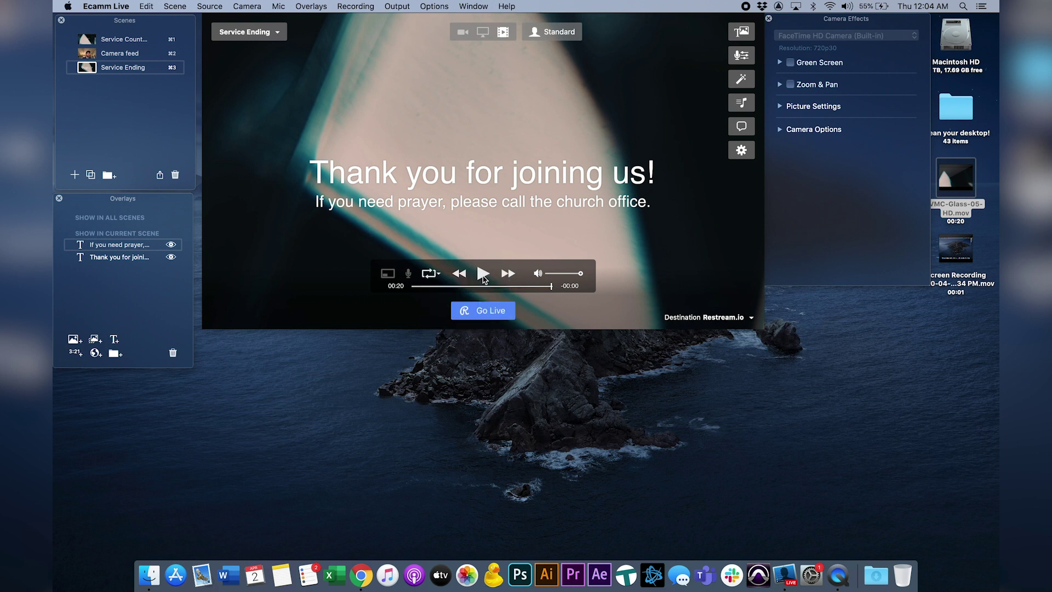
pyautogui.click(483, 274)
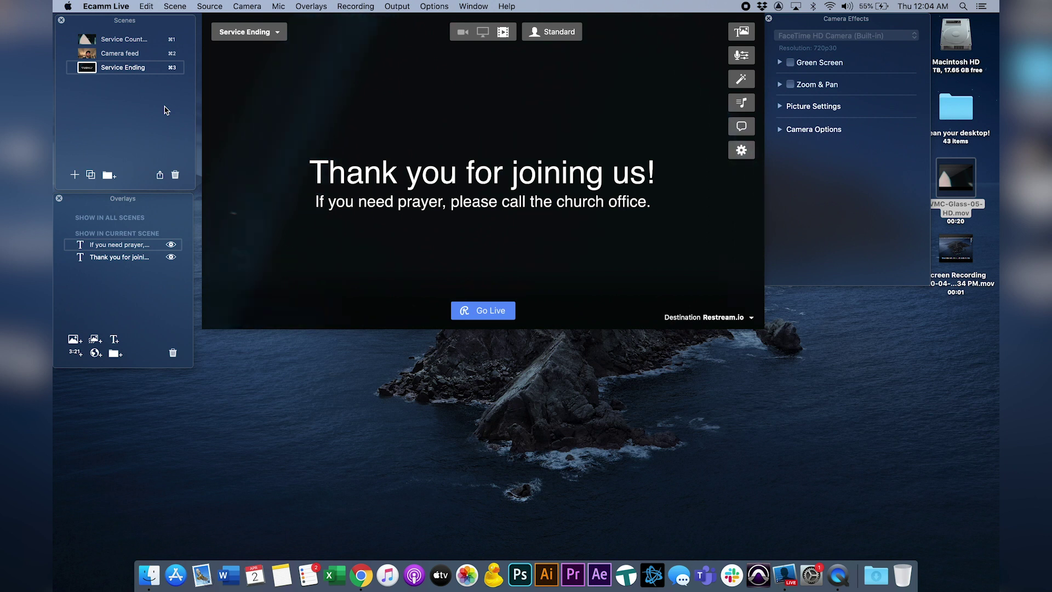
# - Preview Service Countdown, Camera feed and Service Ending with ⌘1–⌘3, ending on Service Countdown
pyautogui.press('super+1')
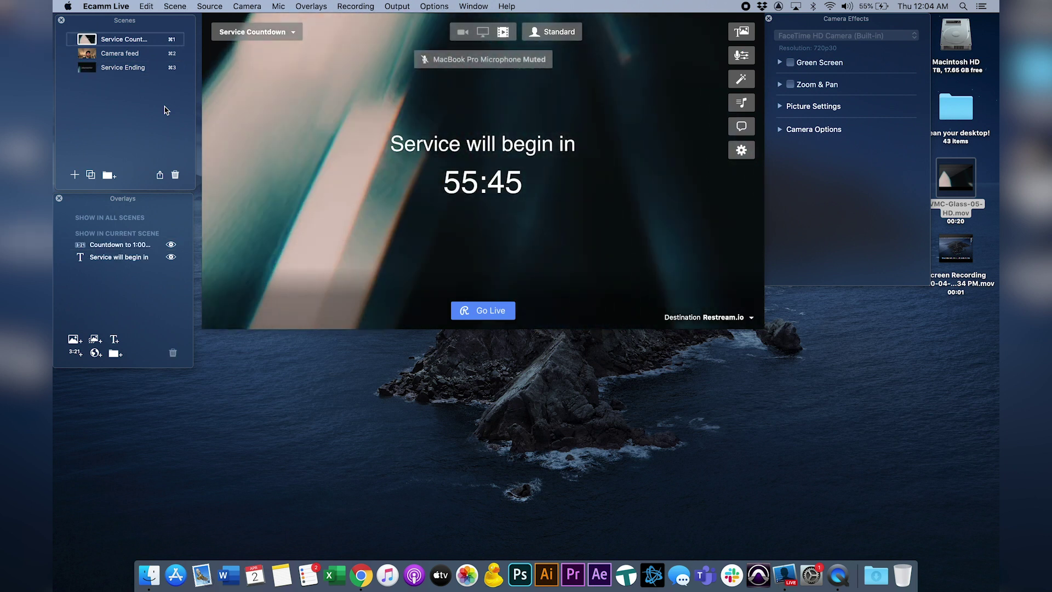
pyautogui.press('super+2')
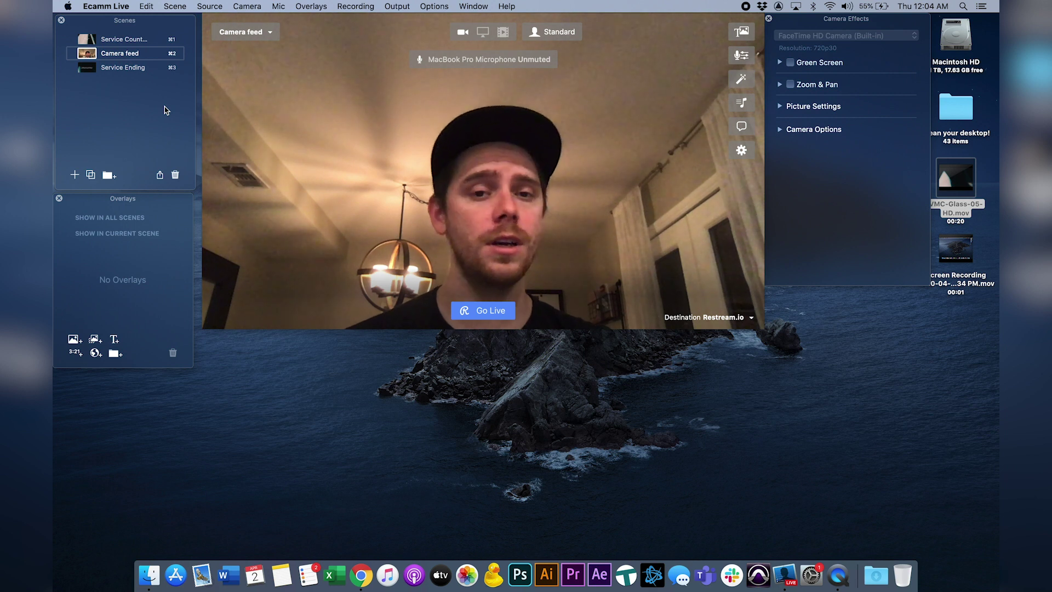
pyautogui.press('super+3')
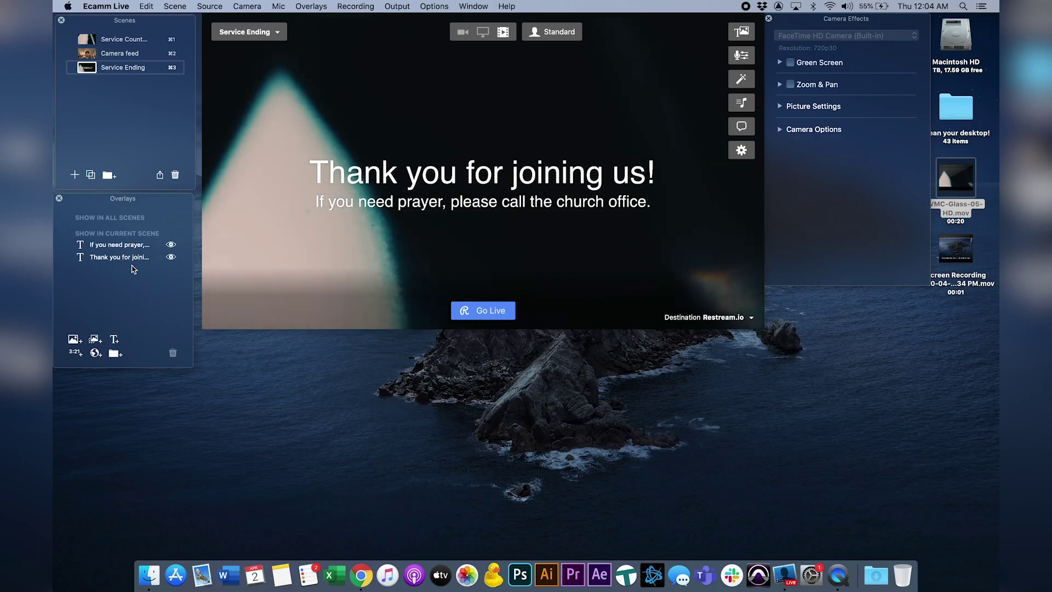
pyautogui.press('cmd+2')
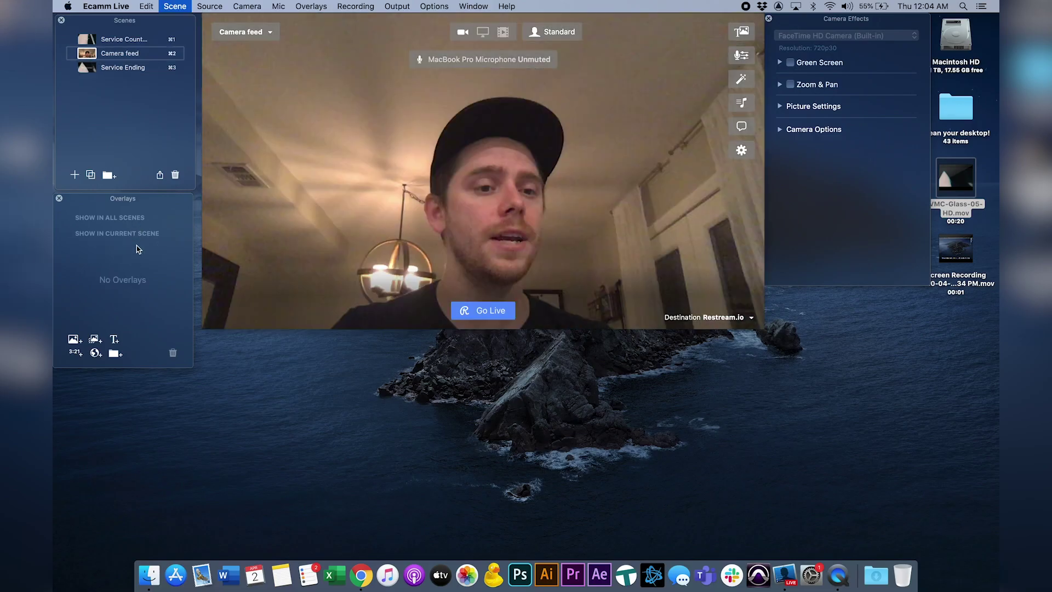
pyautogui.press('cmd+1')
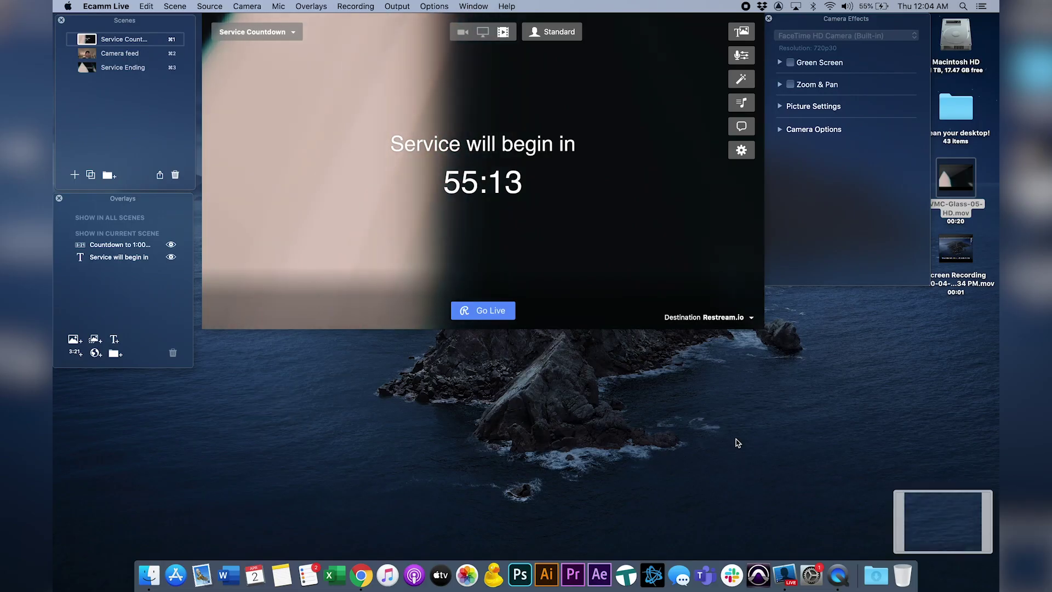
# - Add the logo screenshot as a Show in All Scenes overlay in the bottom-right corner, then check another scene
pyautogui.moveTo(934, 514); pyautogui.dragTo(134, 334)
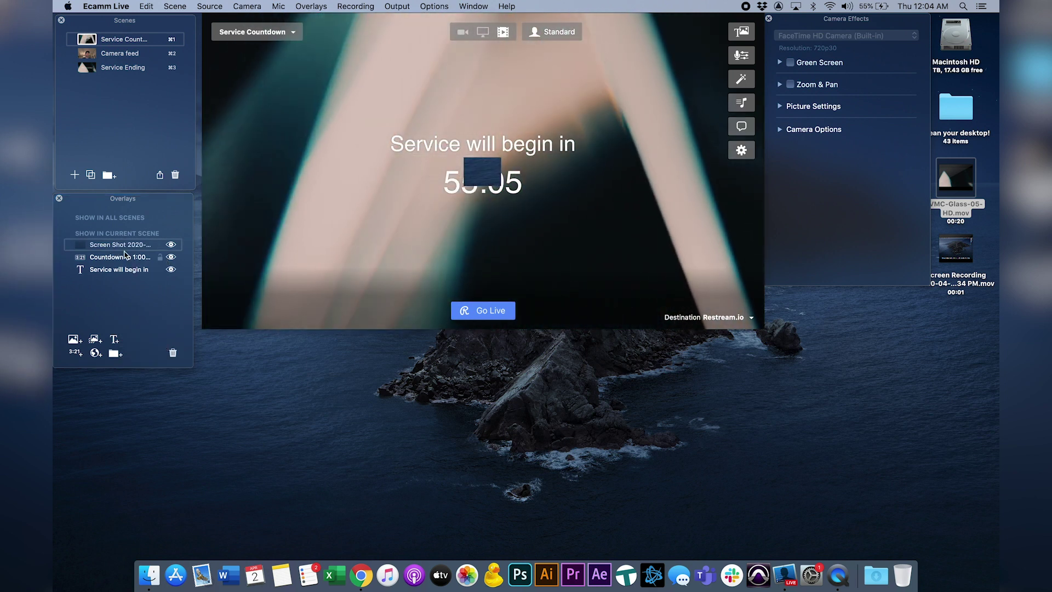
pyautogui.moveTo(124, 251); pyautogui.dragTo(121, 227)
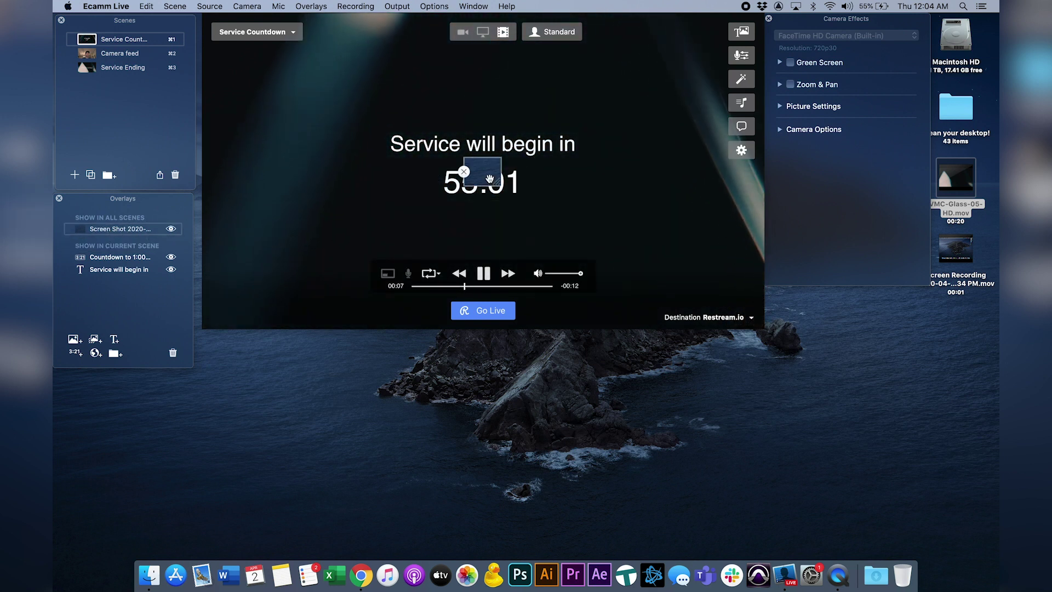
pyautogui.moveTo(489, 178); pyautogui.dragTo(554, 202)
pyautogui.moveTo(712, 292); pyautogui.dragTo(735, 307)
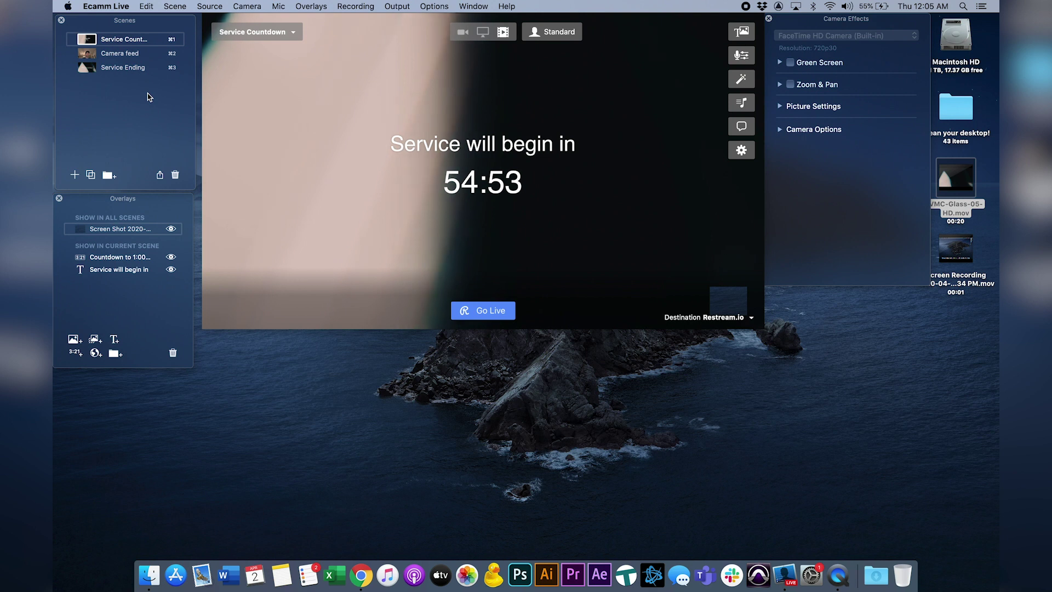
pyautogui.press('super+2')
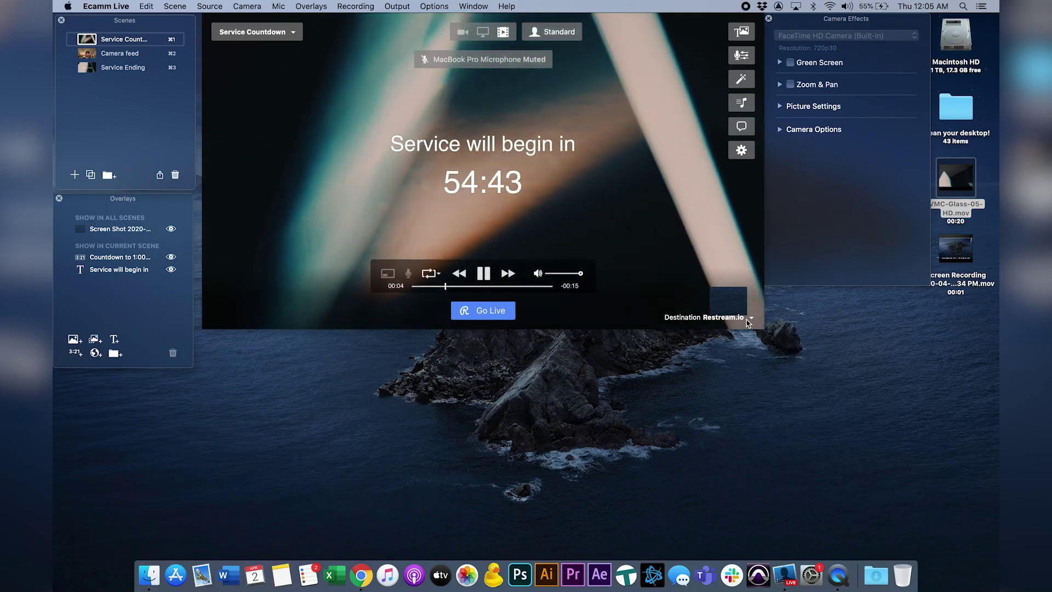
# - Show the streaming destination options, with Restream.io currently selected
pyautogui.click(750, 317)
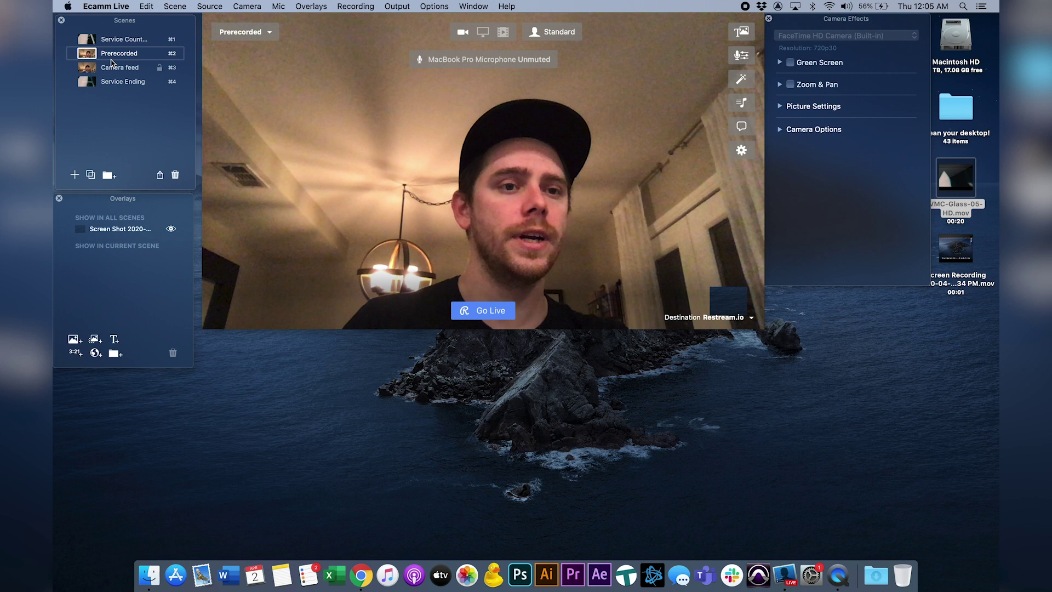
# - Move Prerecorded last, give it the VMC-Glass-05-HD.mov video, and set it to End Broadcast when finished
pyautogui.moveTo(125, 91); pyautogui.dragTo(142, 100)
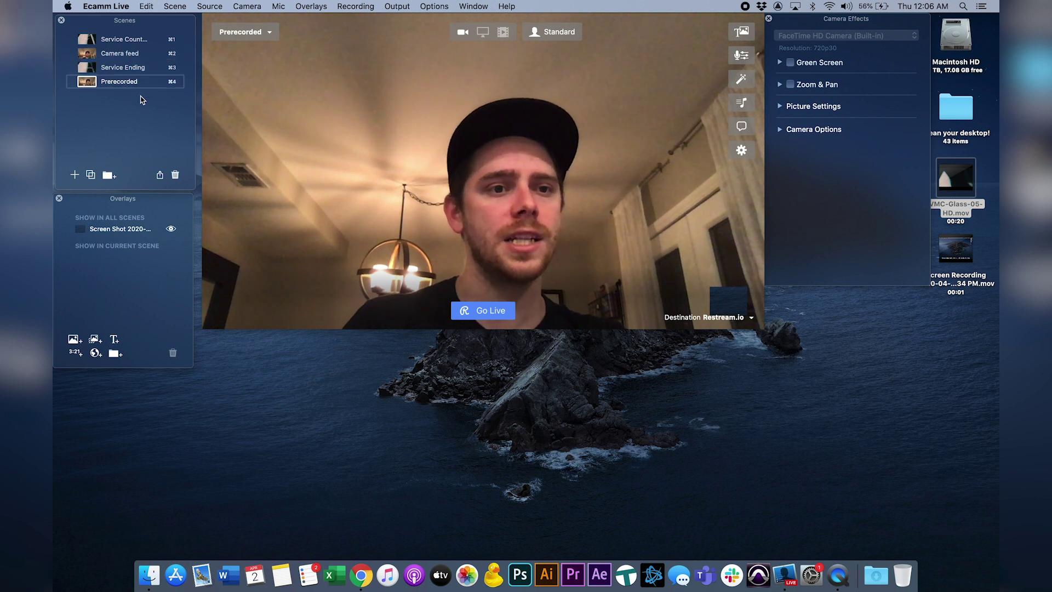
pyautogui.click(955, 170)
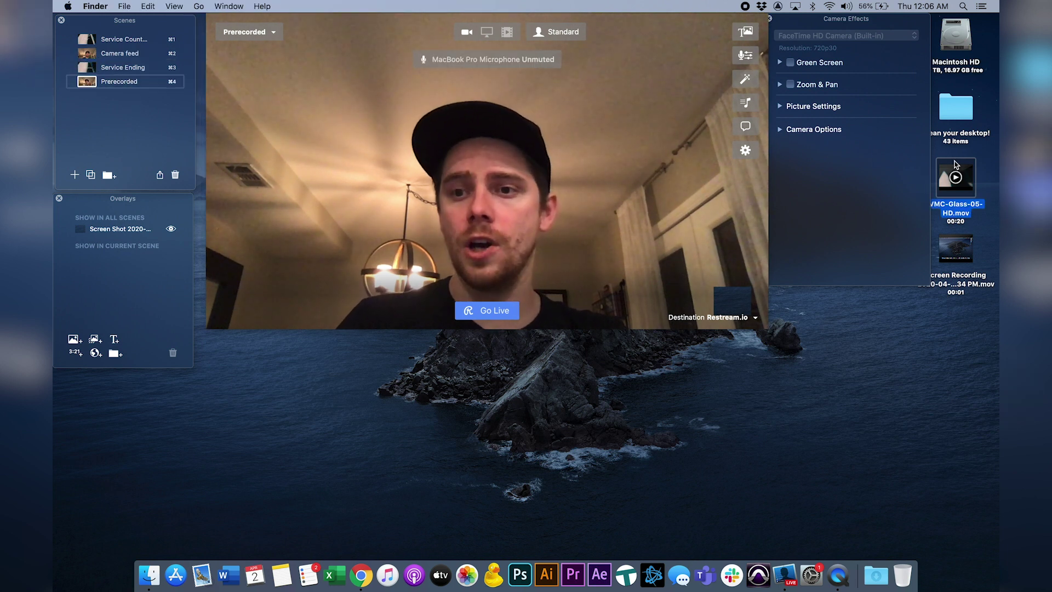
pyautogui.moveTo(955, 177); pyautogui.dragTo(627, 157)
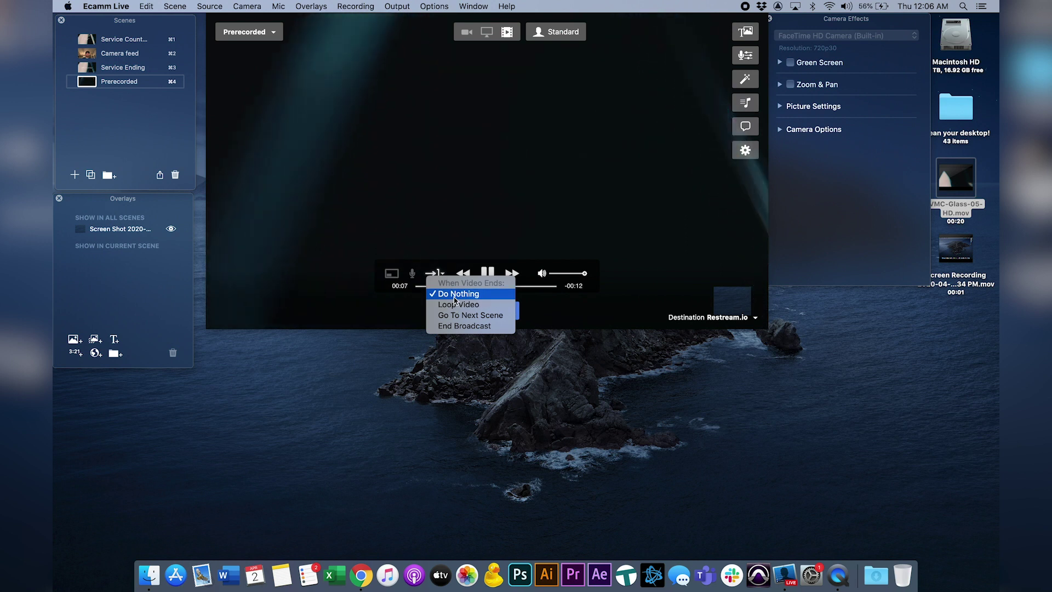
pyautogui.click(459, 327)
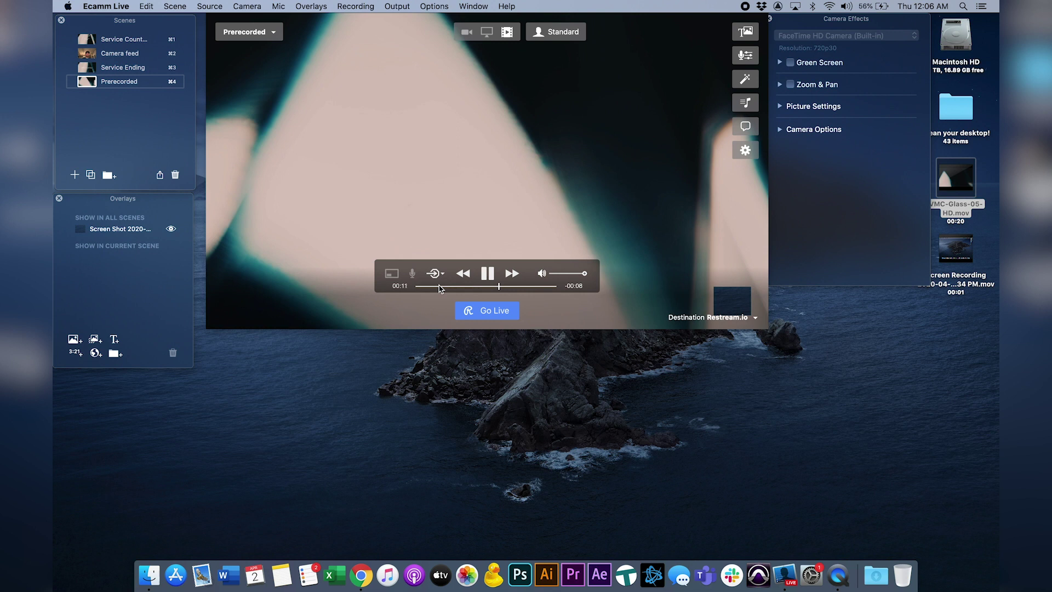